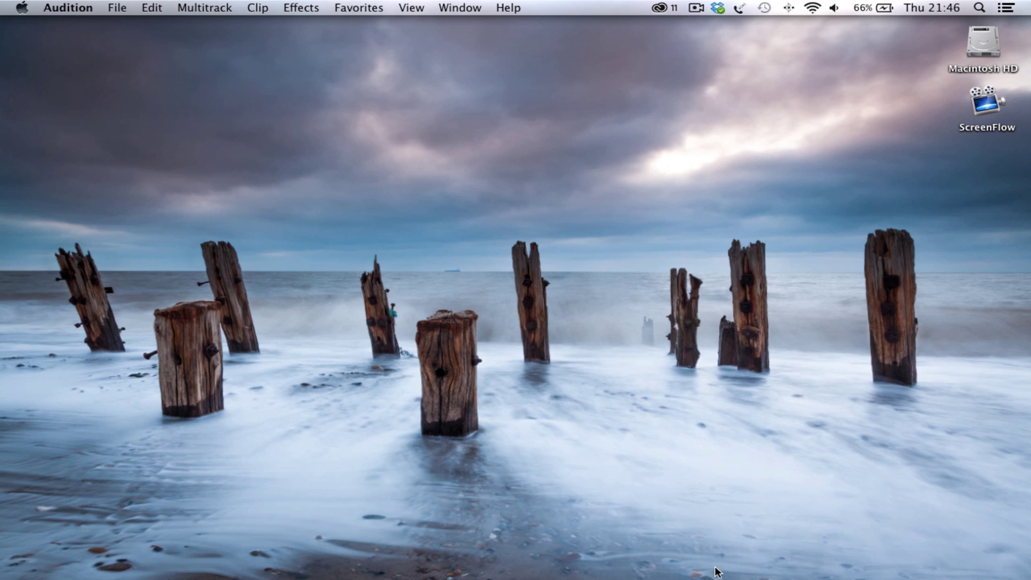
Launch Adobe Audition and bring up the Open dialog from the File menu
mouse_move(706, 568)
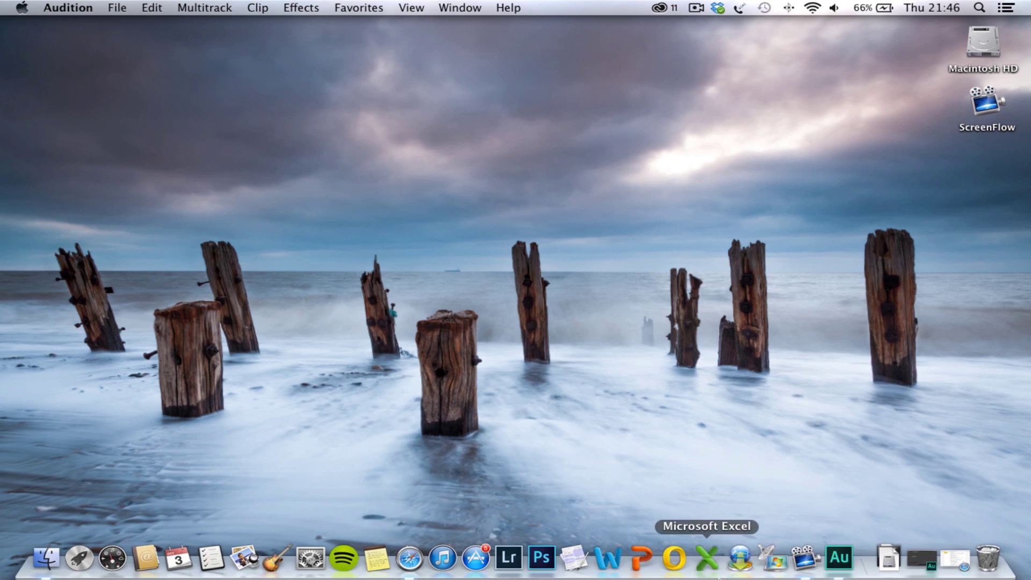
left_click(838, 560)
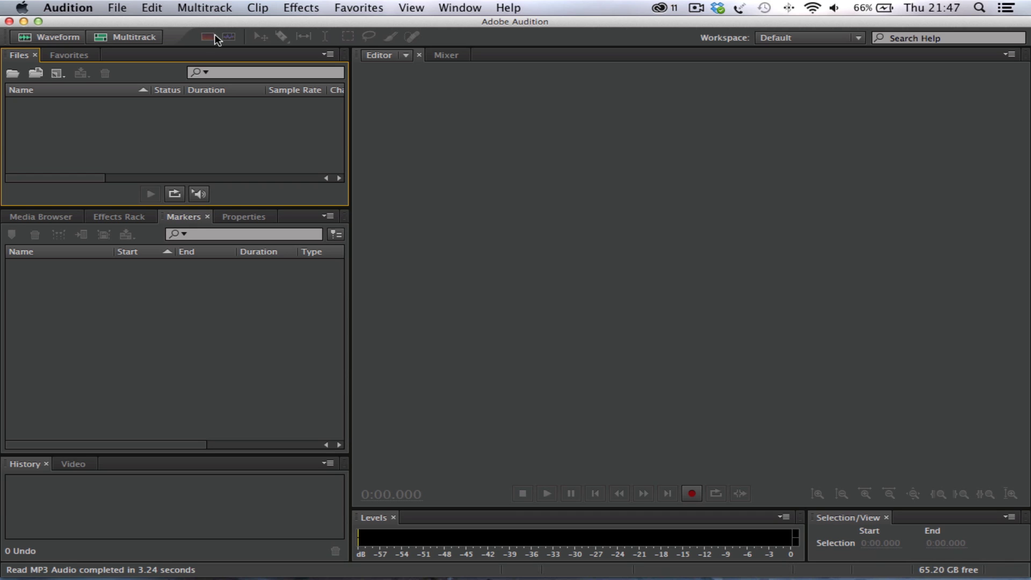
left_click(118, 9)
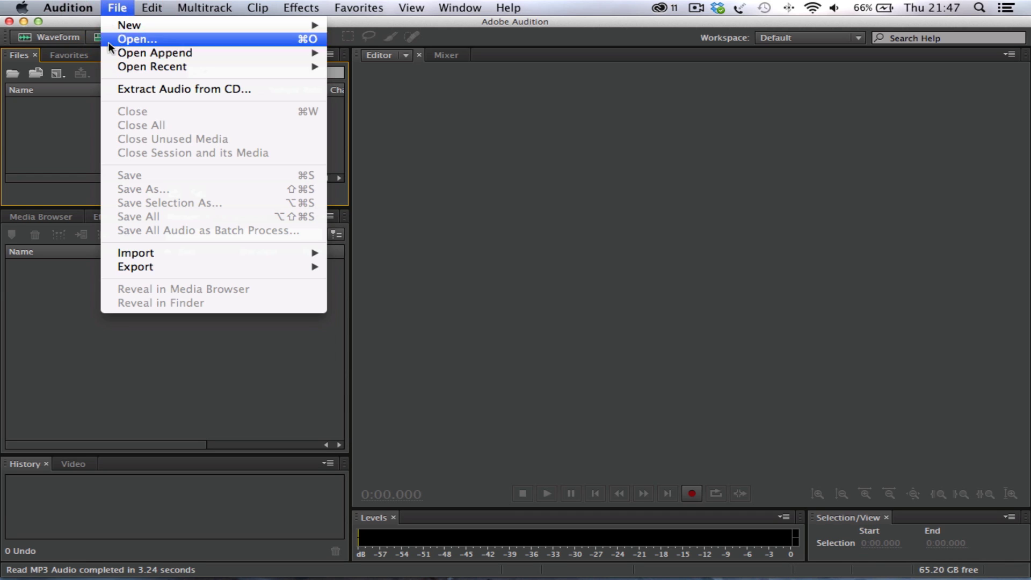
left_click(159, 39)
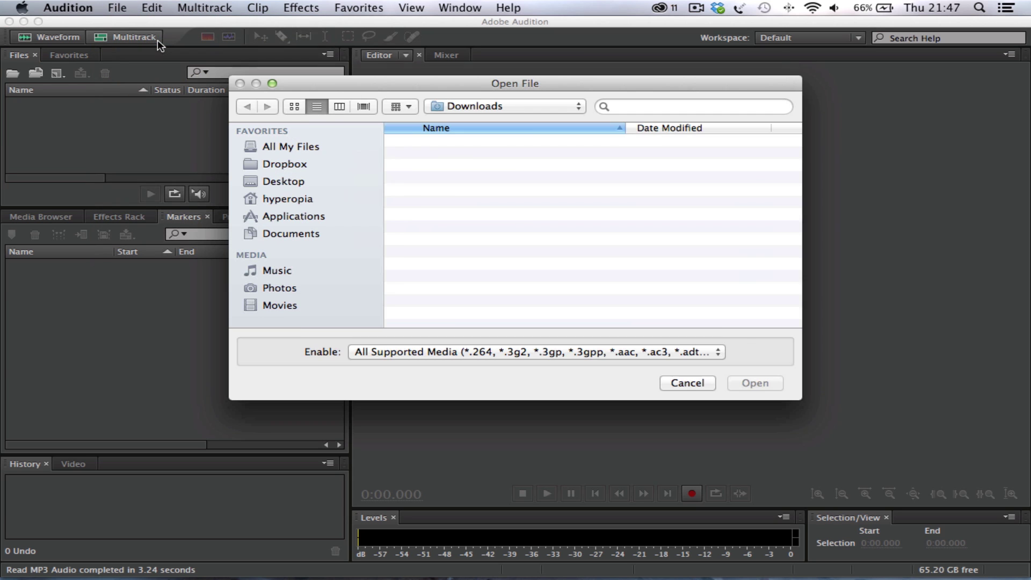
Search 'joe' under All My Files and open JoeCornishChristmasQuestions-pt1.mp3
left_click(614, 109)
type("joe co")
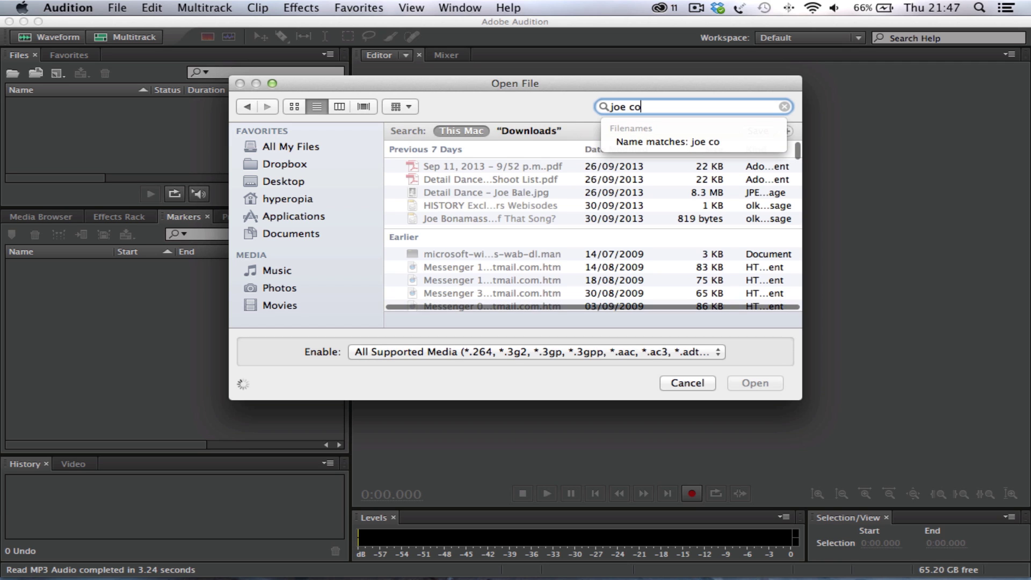
left_click(314, 237)
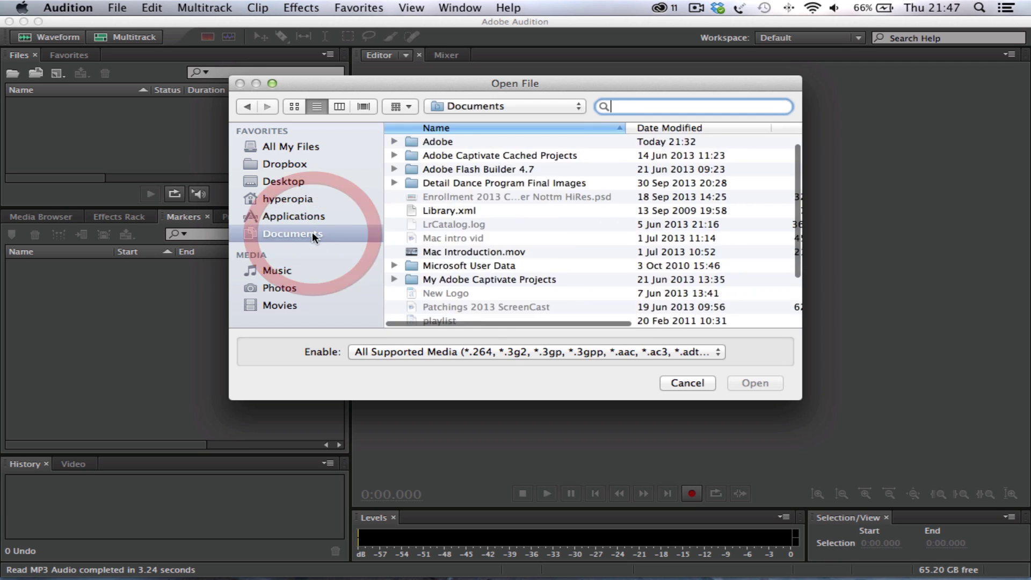
left_click(321, 148)
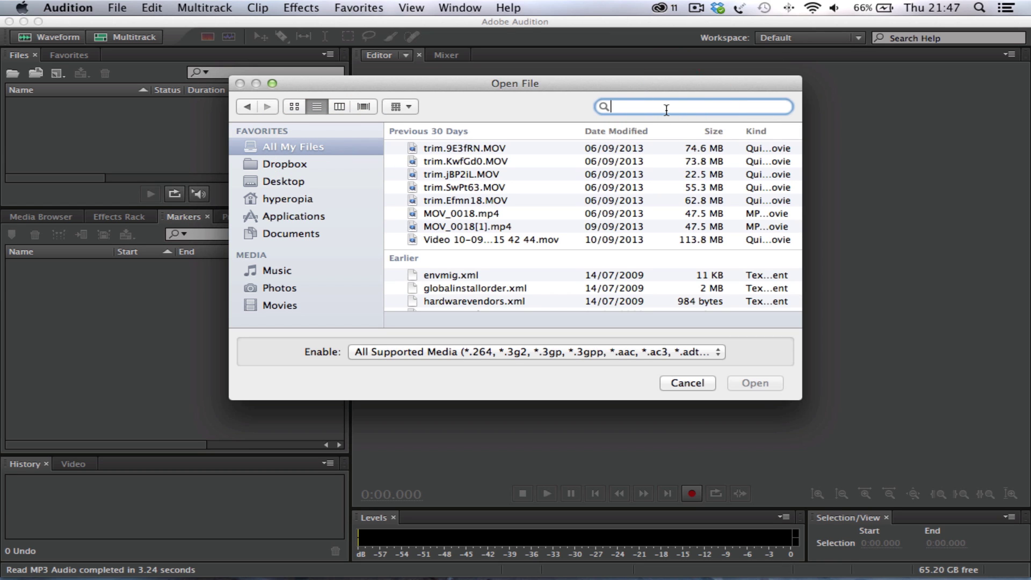
type("joe")
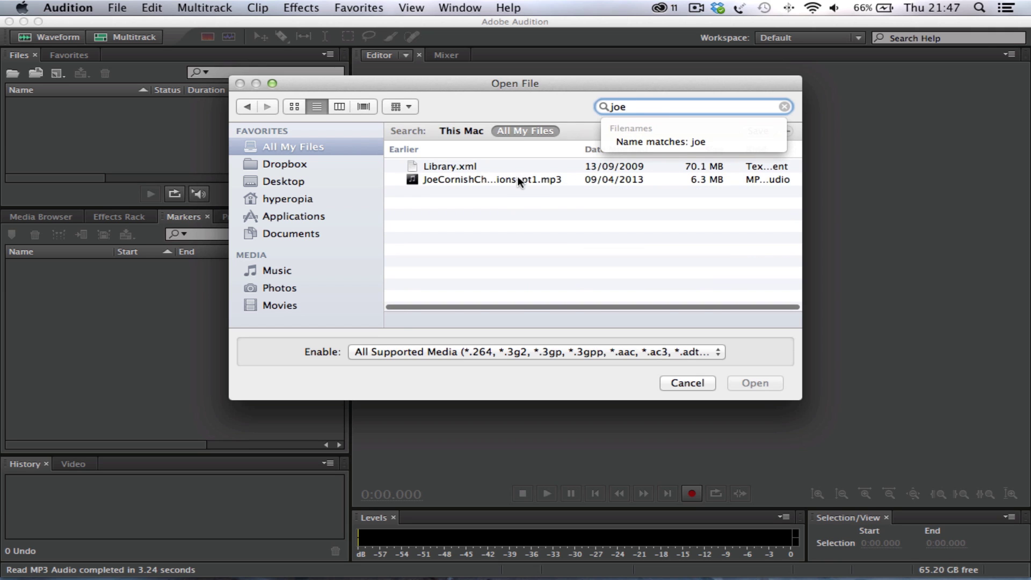
left_click(517, 178)
left_click(775, 383)
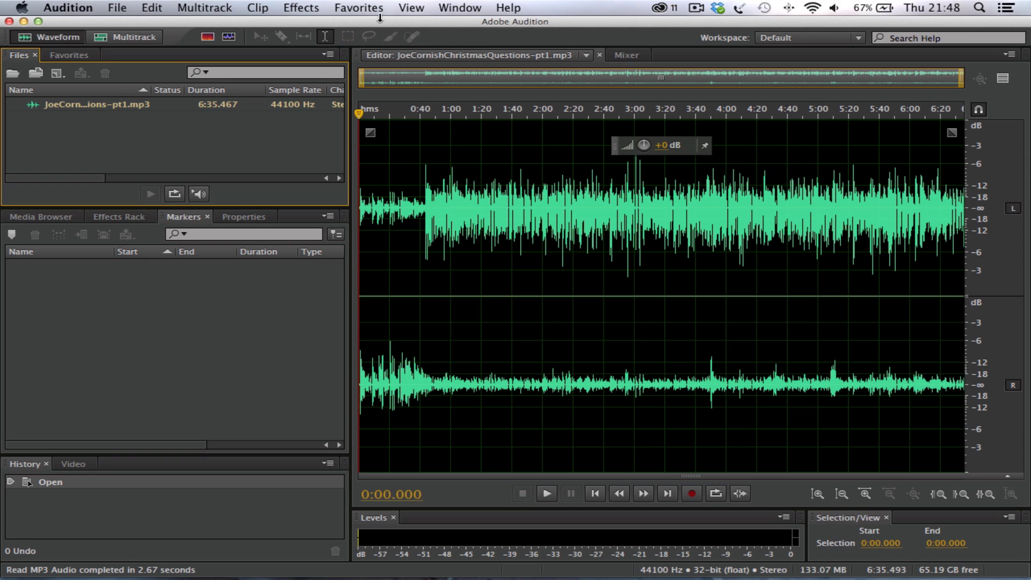
Toggle the Markers panel off and back on from the Window menu, showing its empty list
left_click(457, 8)
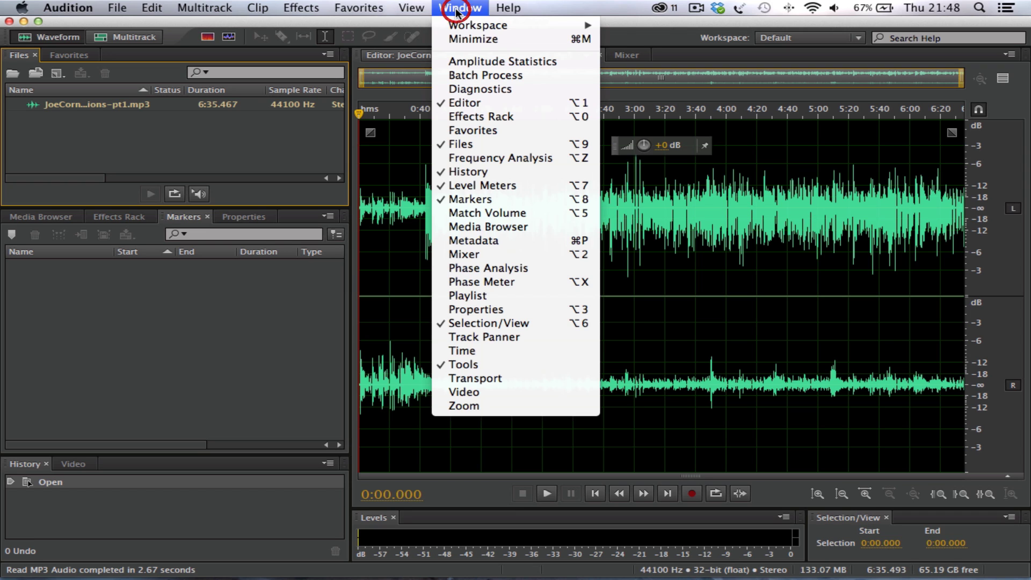
left_click(472, 201)
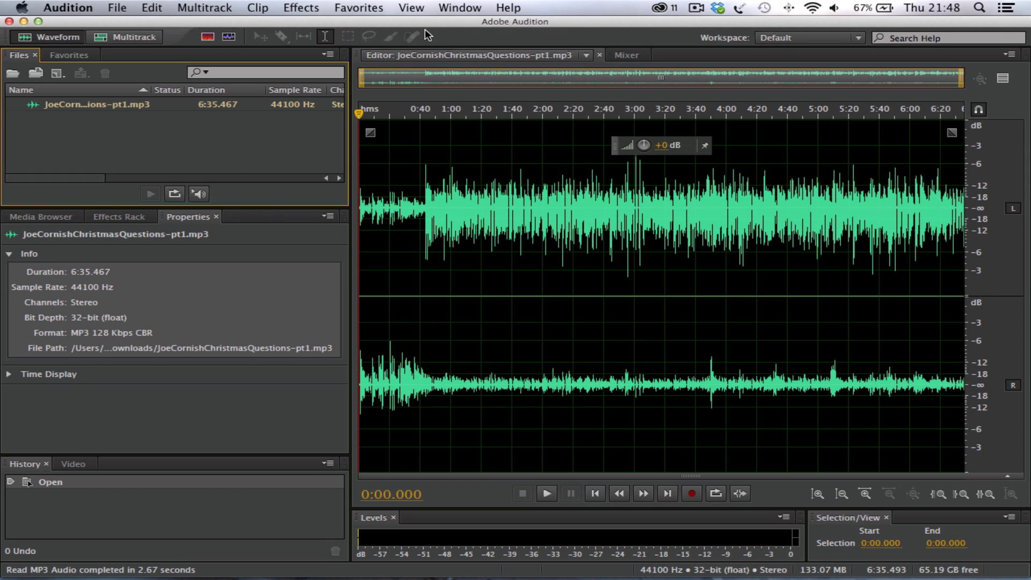
left_click(460, 8)
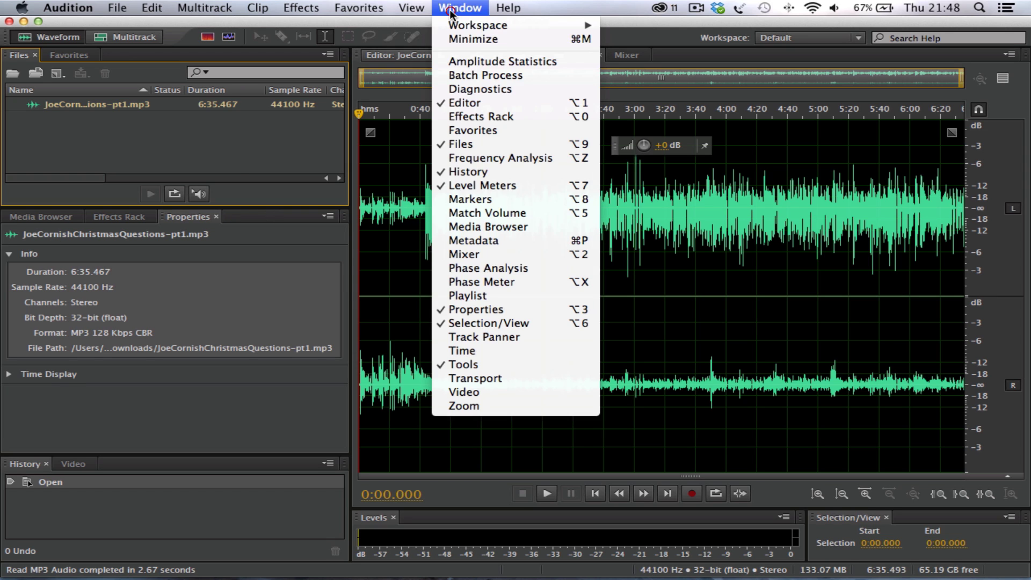
left_click(489, 201)
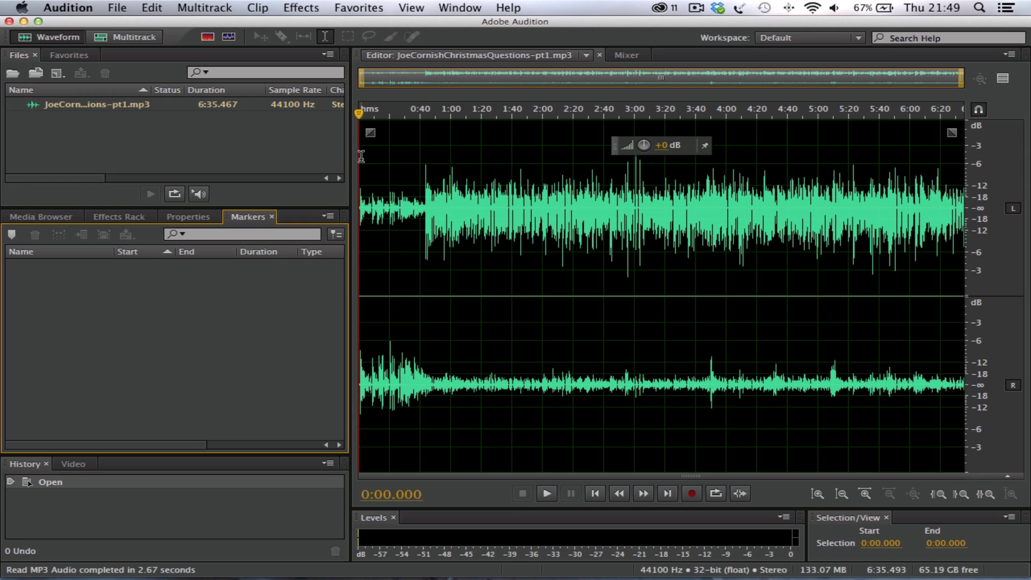
Add range markers over 0:00–2:00 and 2:40–4:00 of the podcast waveform
left_click_drag(363, 156, 481, 161)
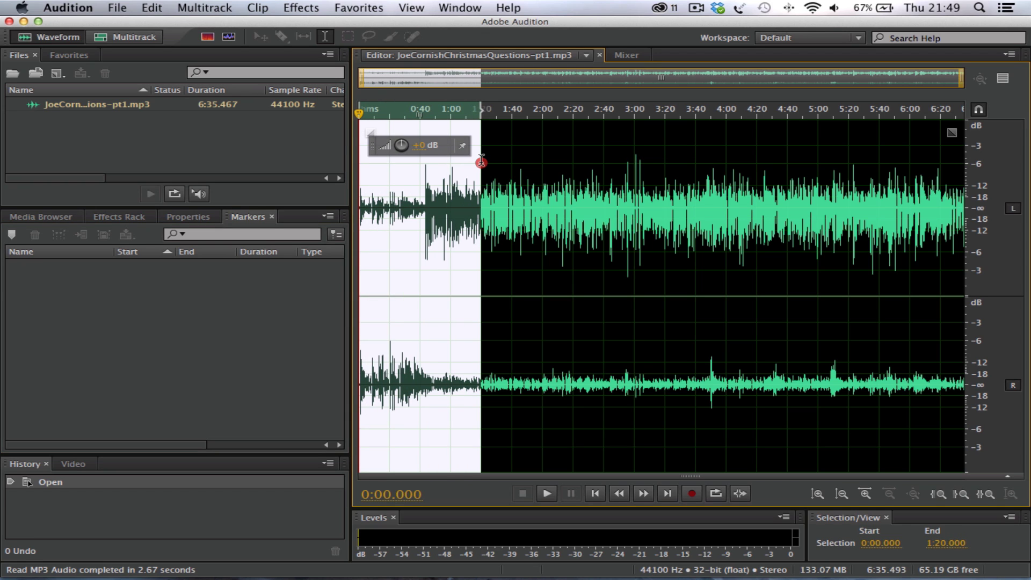
left_click_drag(481, 161, 541, 171)
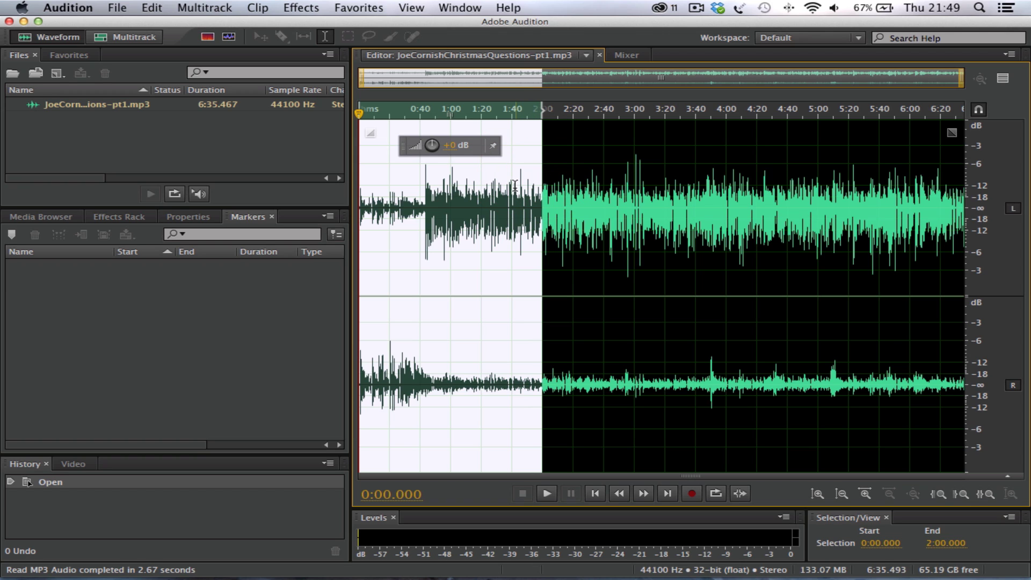
key("m")
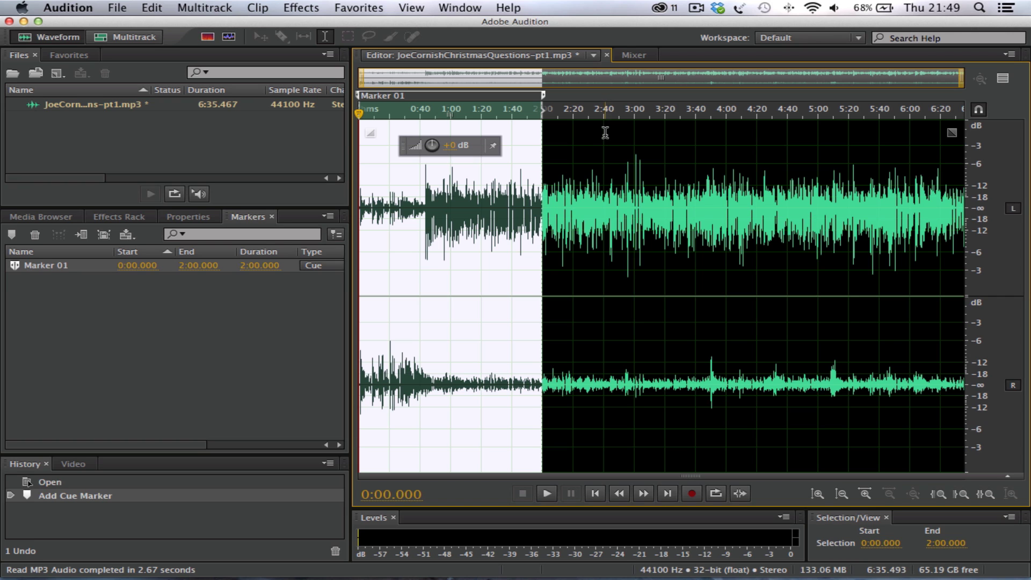
left_click_drag(603, 132, 724, 144)
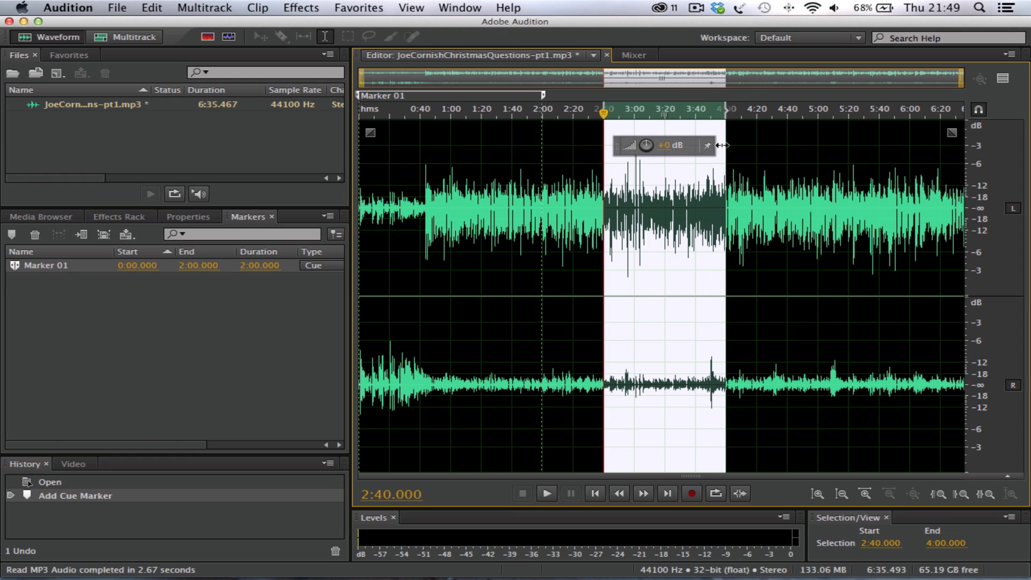
key("m")
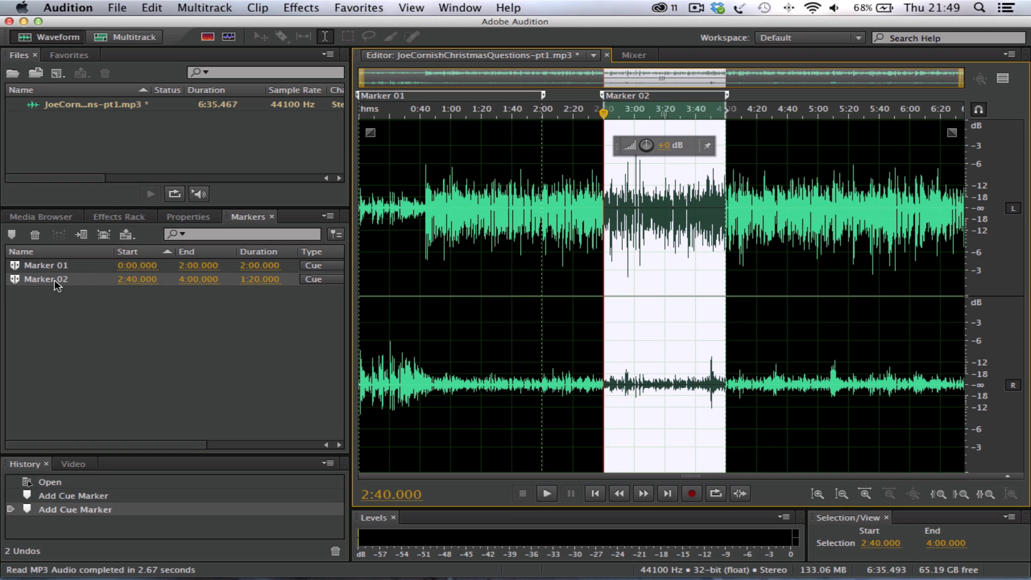
Add range markers over 4:20–5:00 and 5:10–6:20 of the waveform
left_click(755, 131)
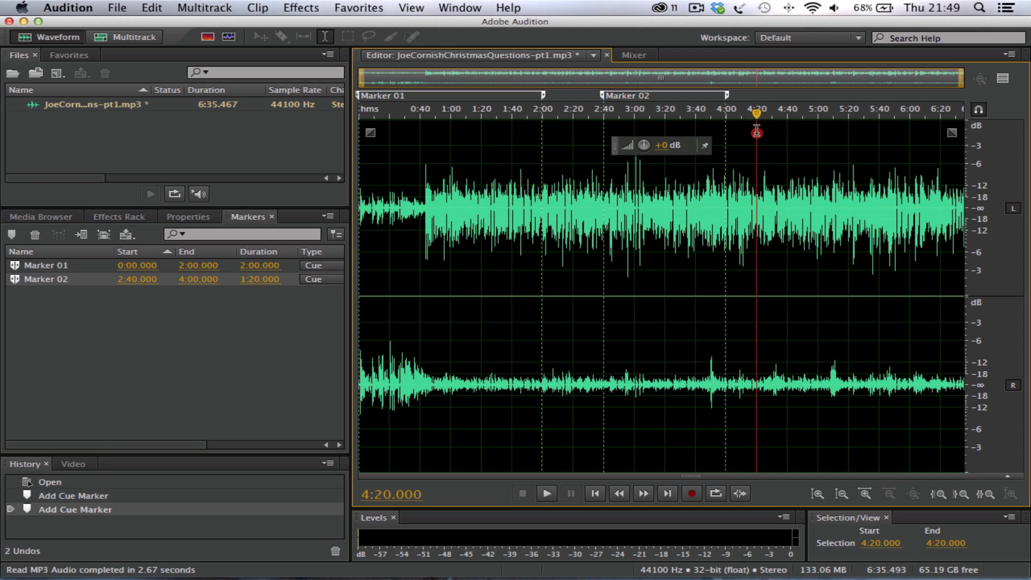
left_click_drag(756, 130, 817, 134)
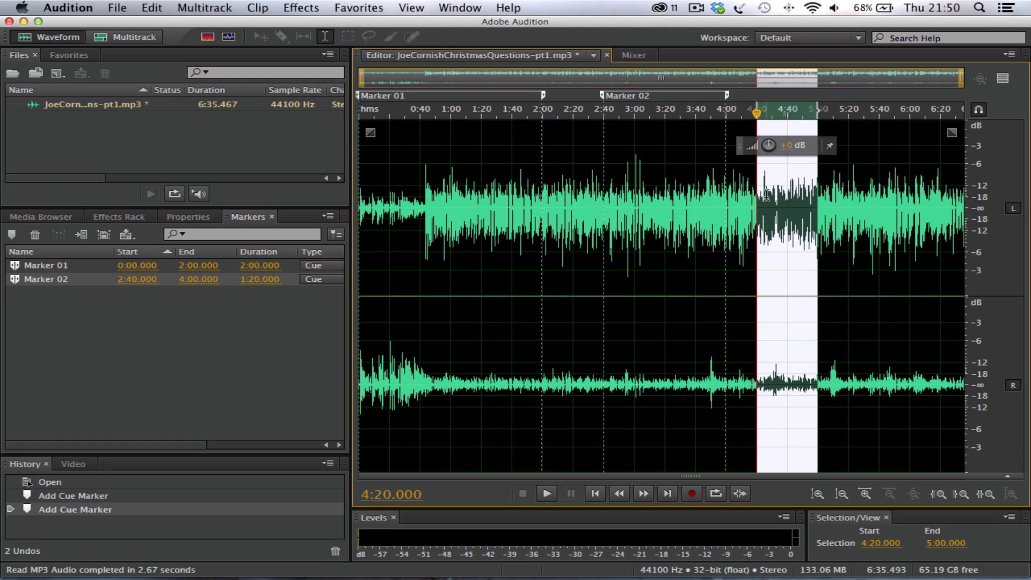
key("m")
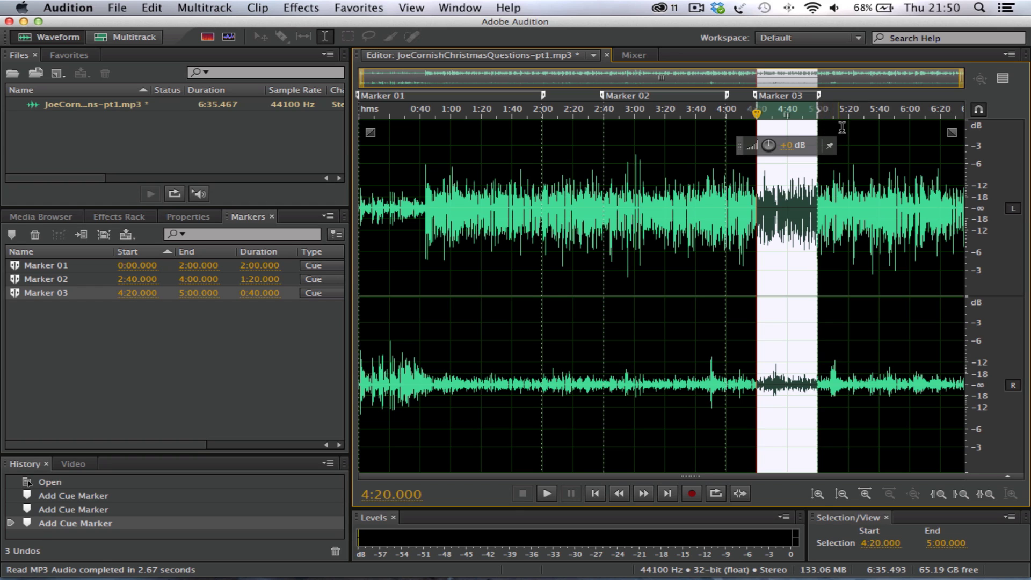
left_click_drag(833, 129, 941, 143)
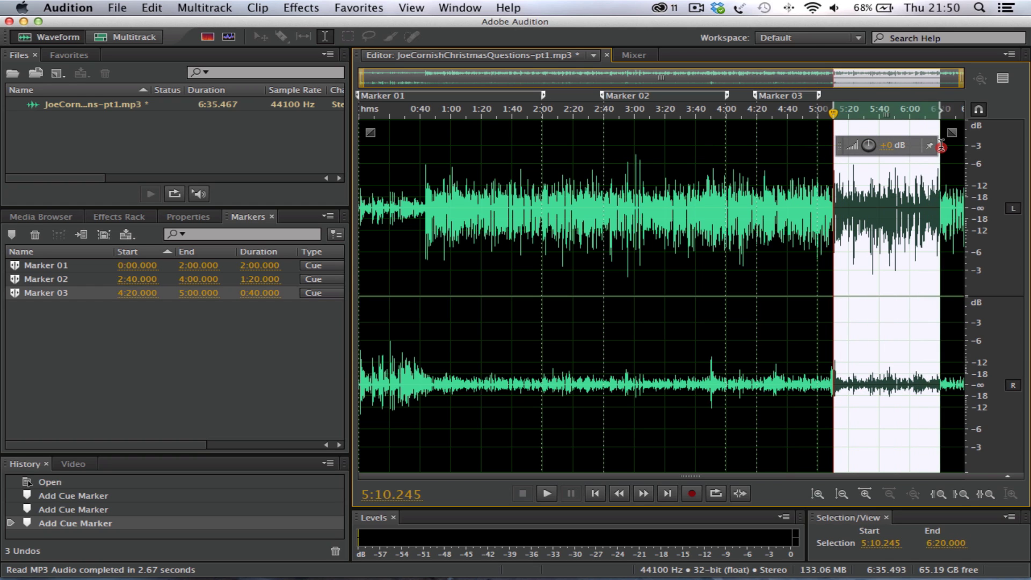
key("m")
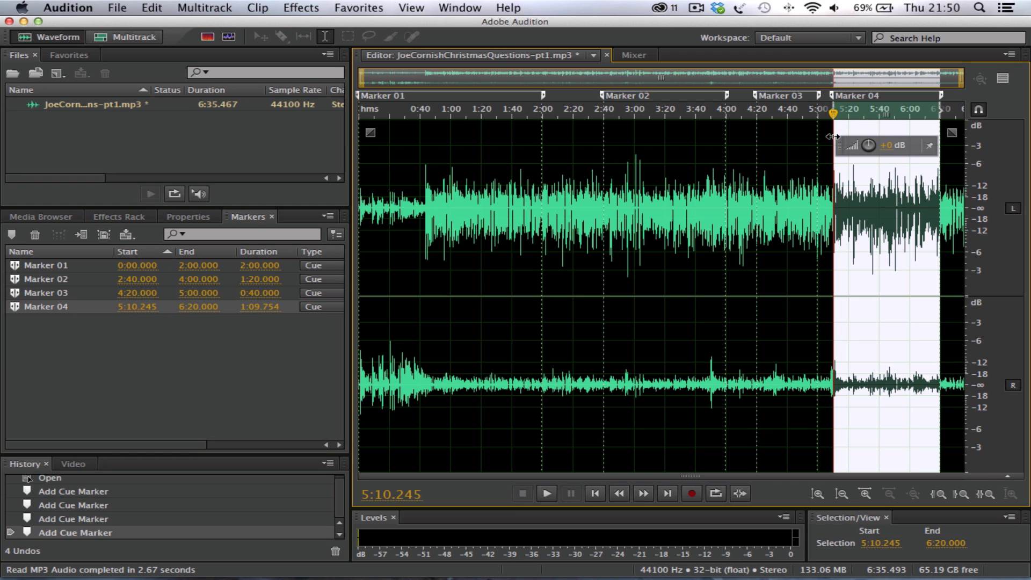
Review the existing marker ranges, then add Marker 05 spanning 1:50.666 to 2:20.000
left_click(84, 265)
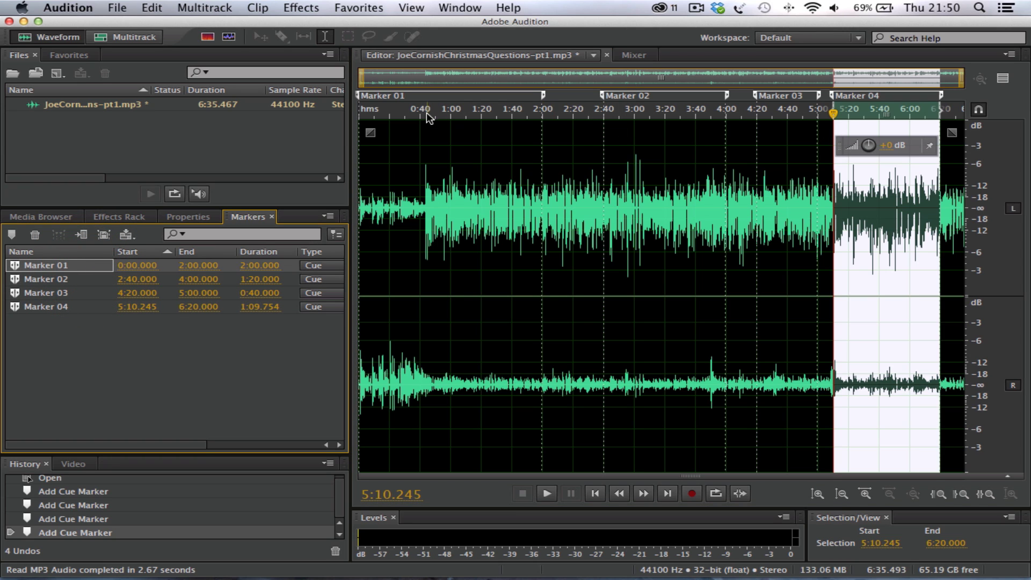
left_click(430, 96)
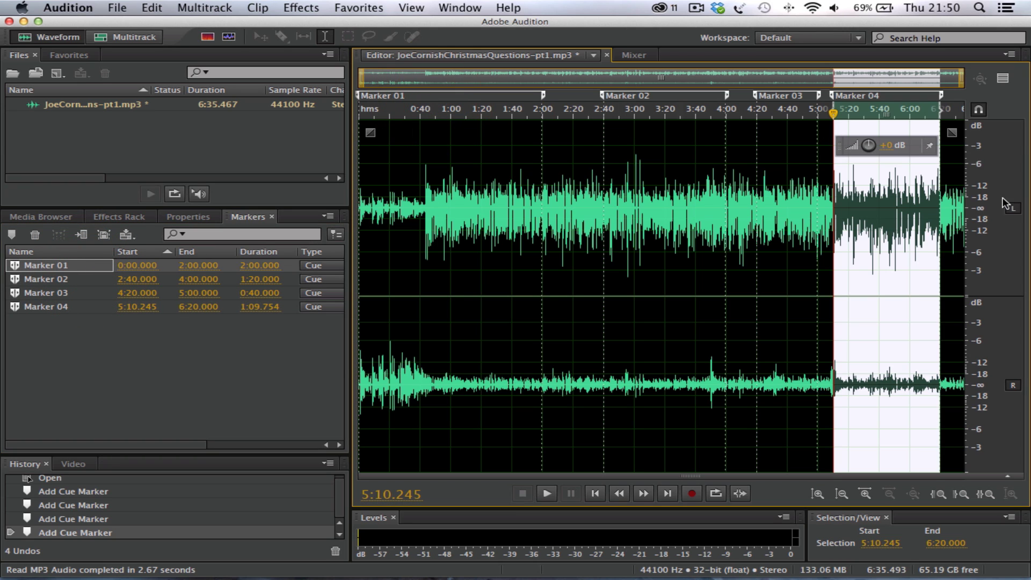
left_click(95, 308)
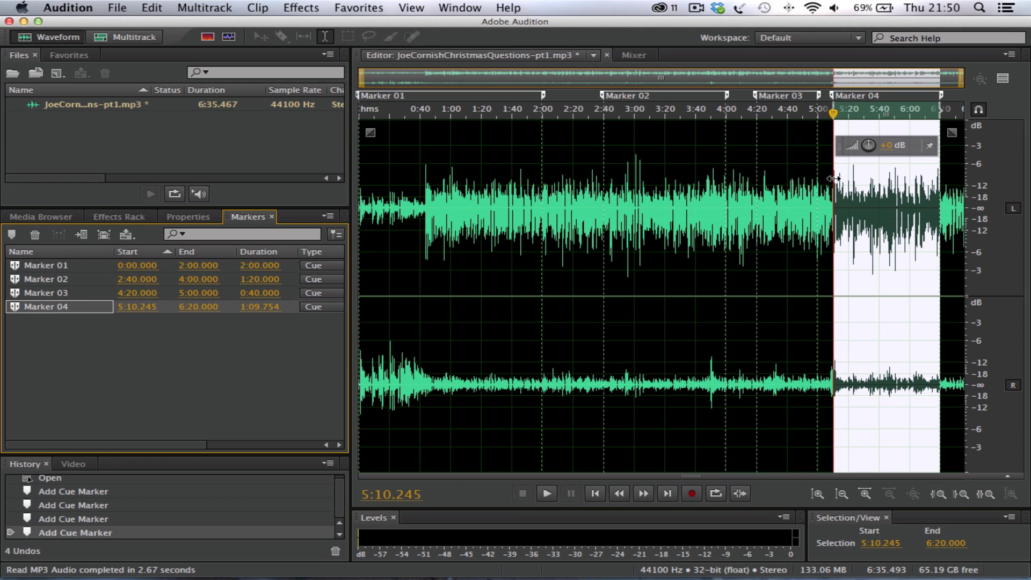
left_click_drag(833, 178, 829, 178)
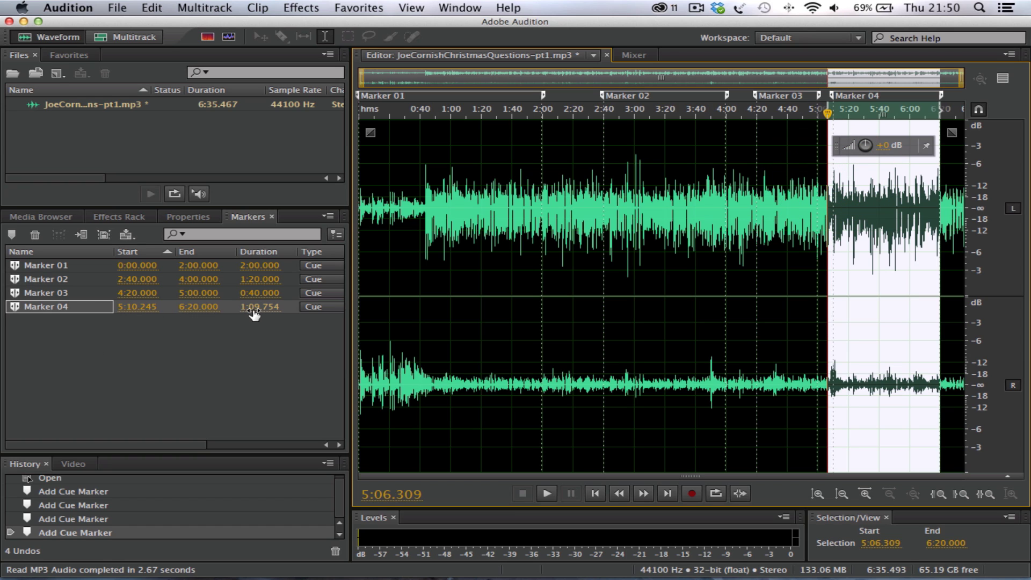
left_click(97, 265)
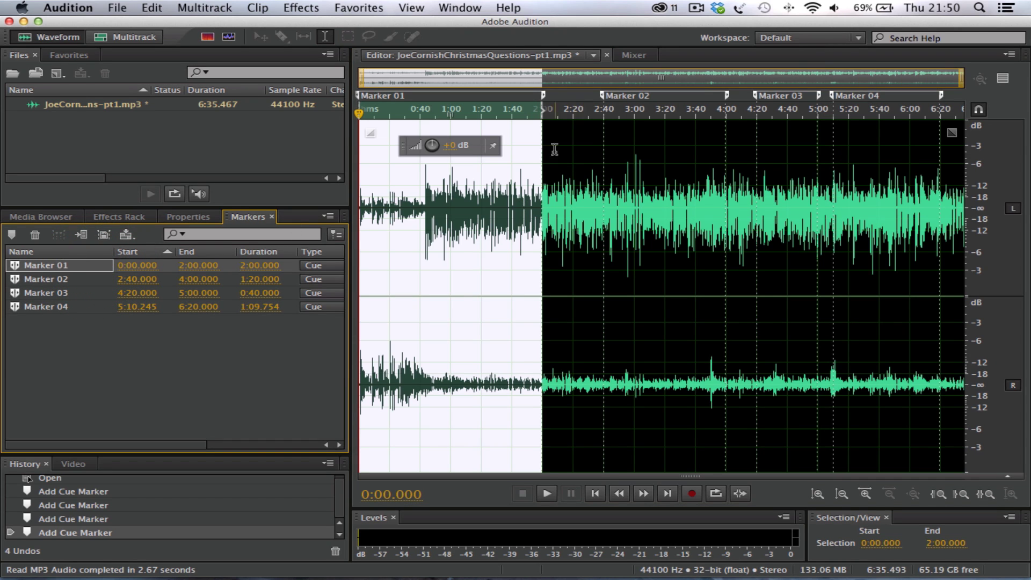
left_click_drag(543, 151, 515, 155)
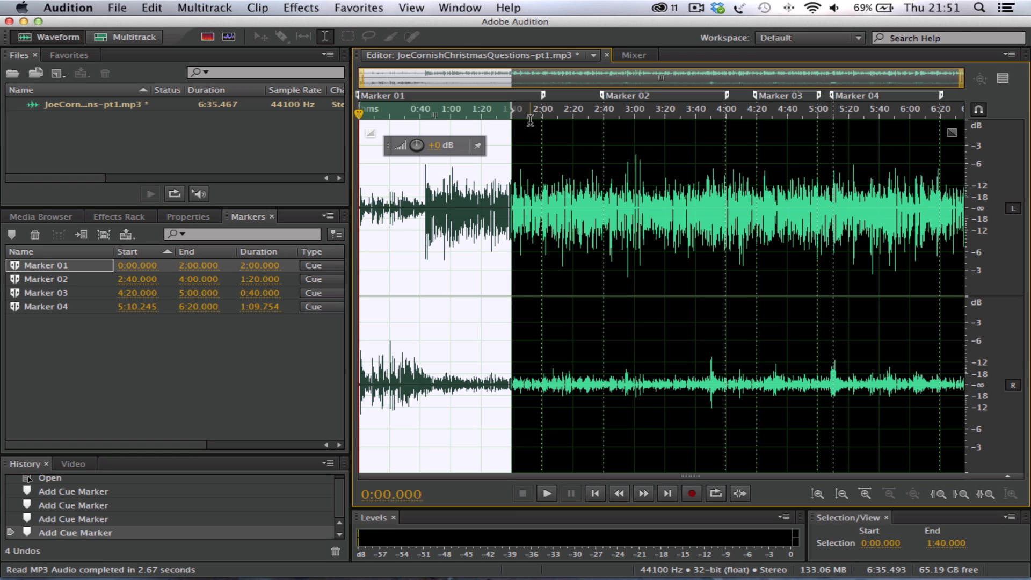
left_click_drag(529, 120, 569, 125)
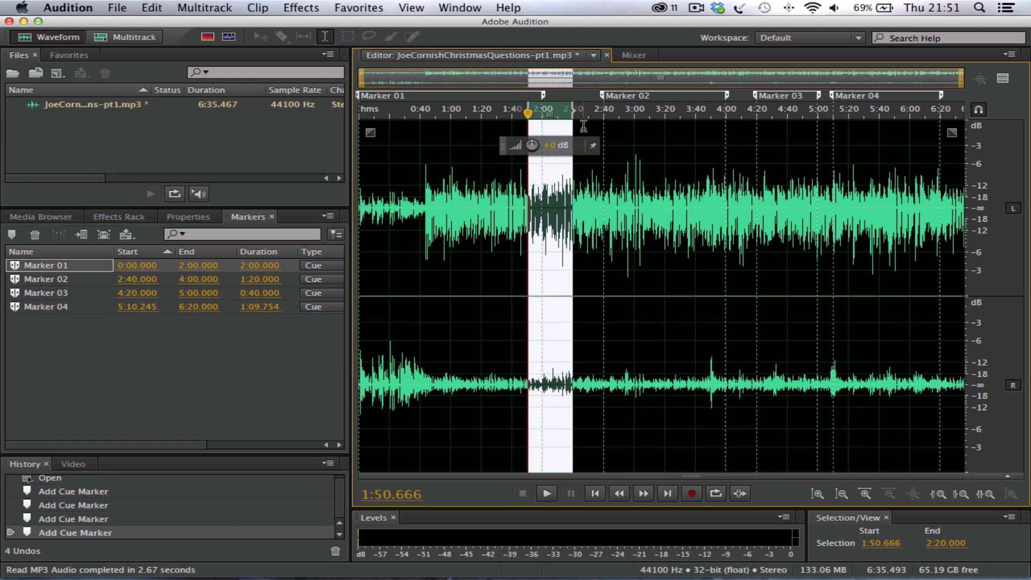
key("m")
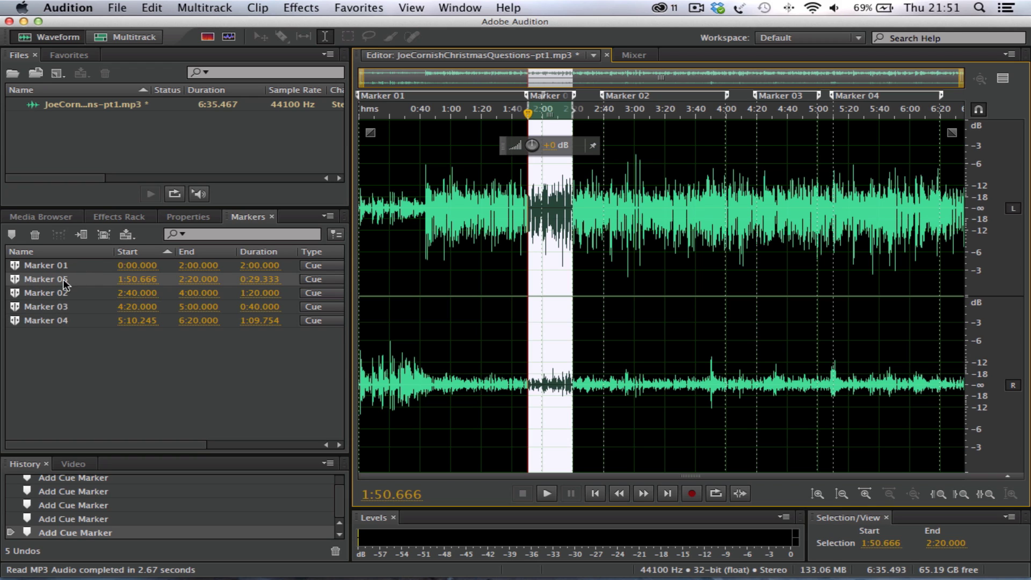
Rename the first marker to Intro and Marker 05 to Composition
left_click(62, 266)
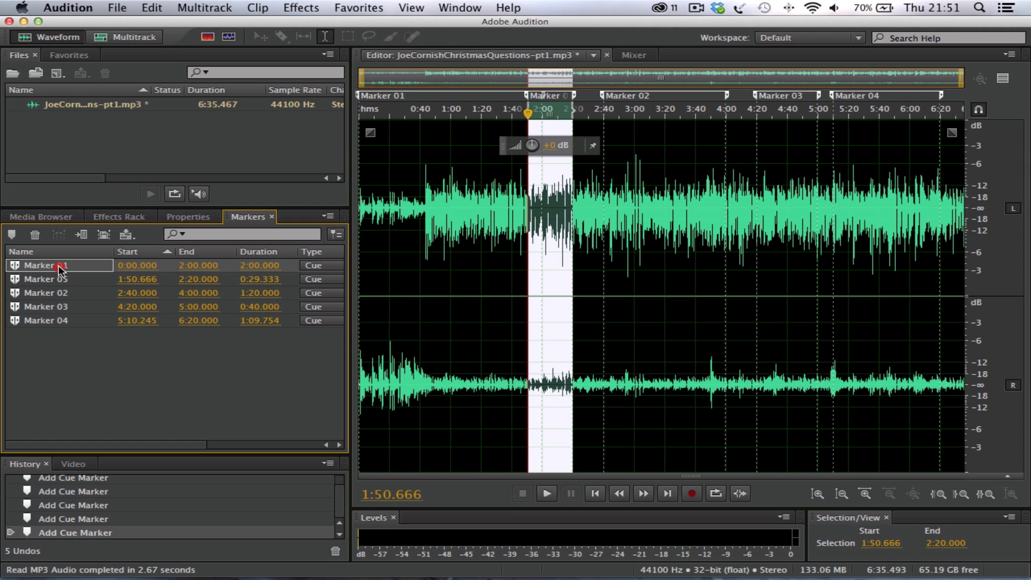
left_click(59, 266)
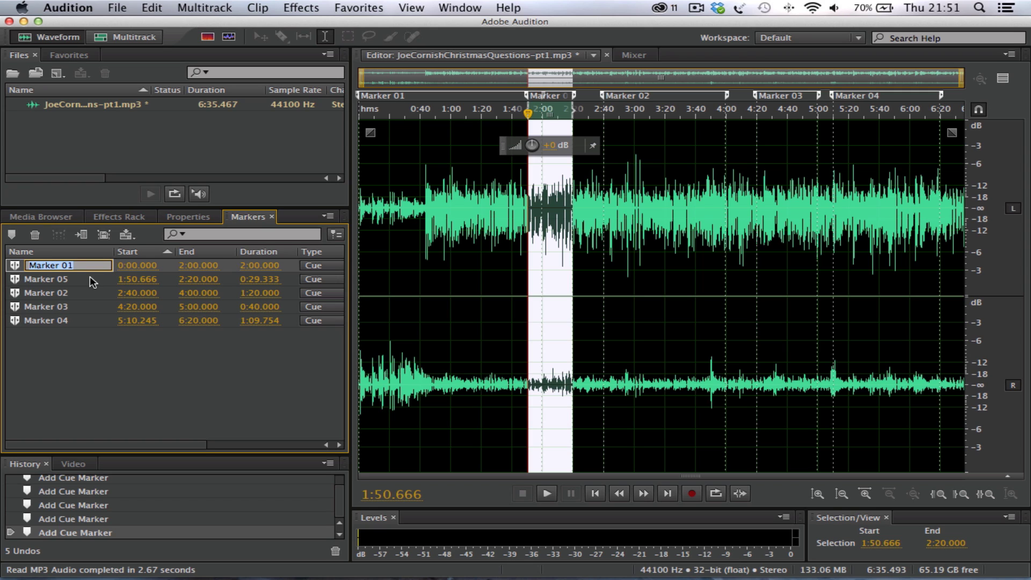
type("INtro")
key("BackSpace")
key("BackSpace")
key("BackSpace")
key("BackSpace")
key("BackSpace")
type("Intro")
left_click(65, 285)
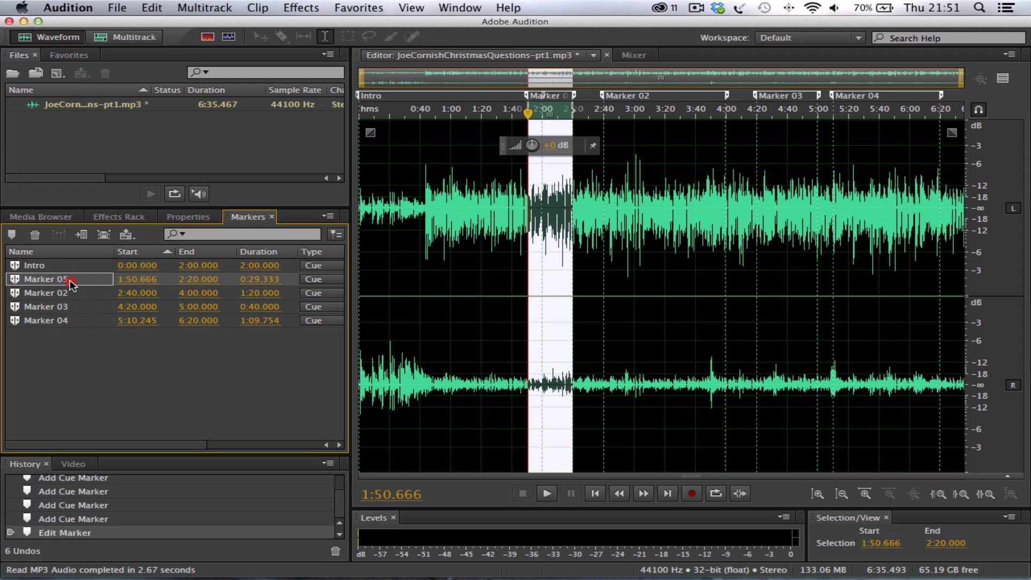
left_click(68, 284)
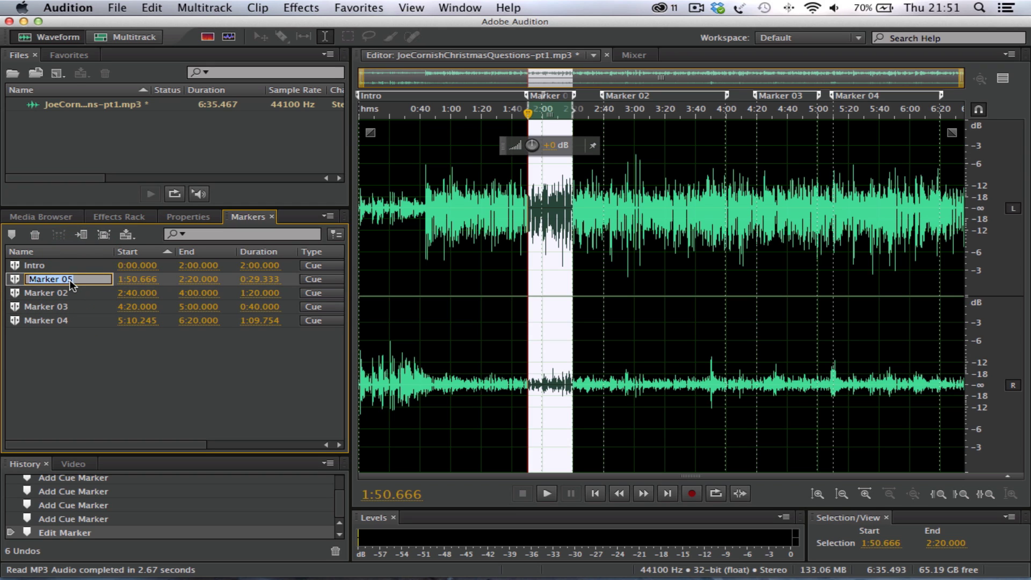
type("Composition")
Rename Markers 02, 03 and 04 to Exposure, Histogram and Vision
left_click(50, 293)
left_click(50, 292)
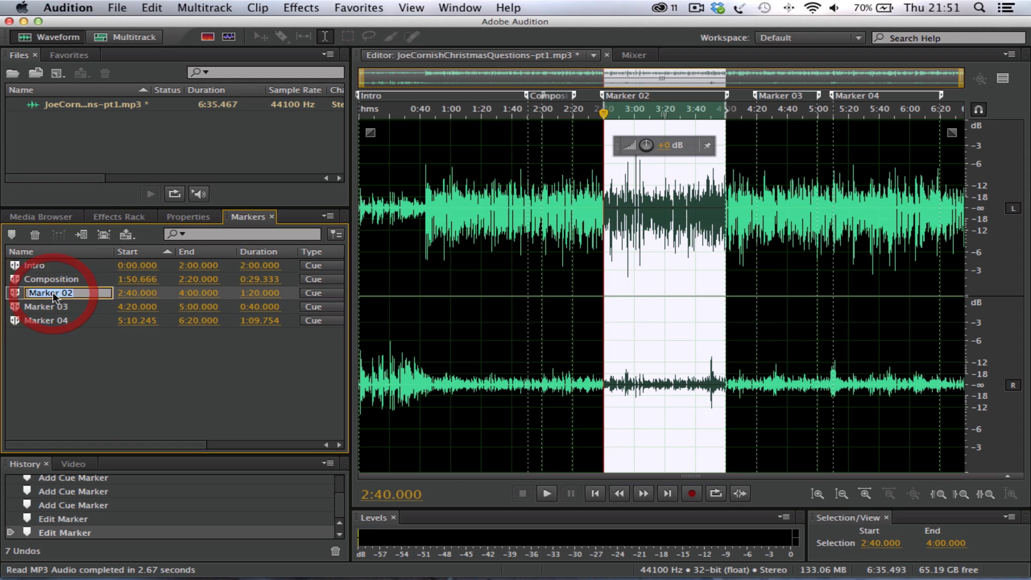
type("Exposure")
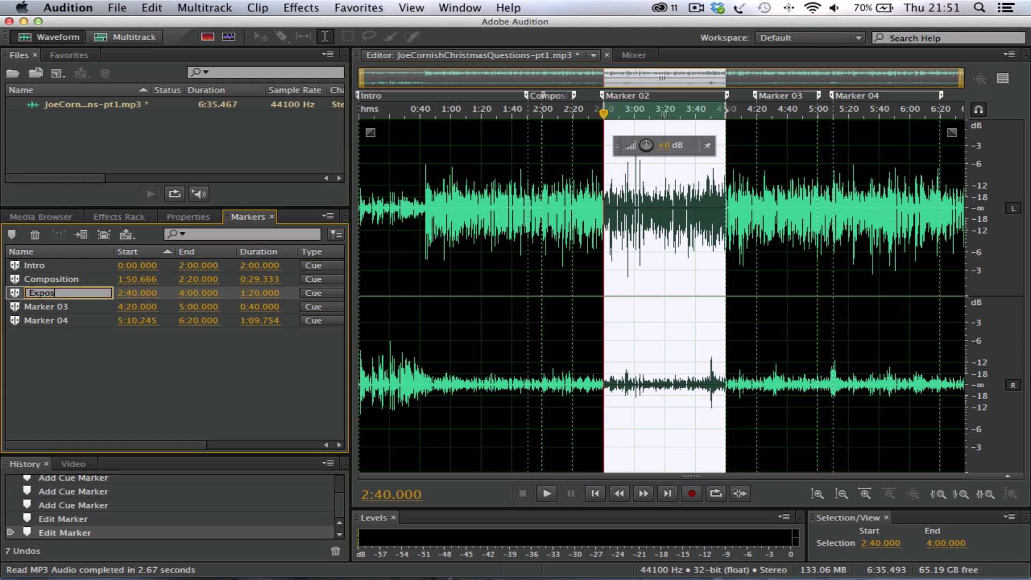
left_click(68, 309)
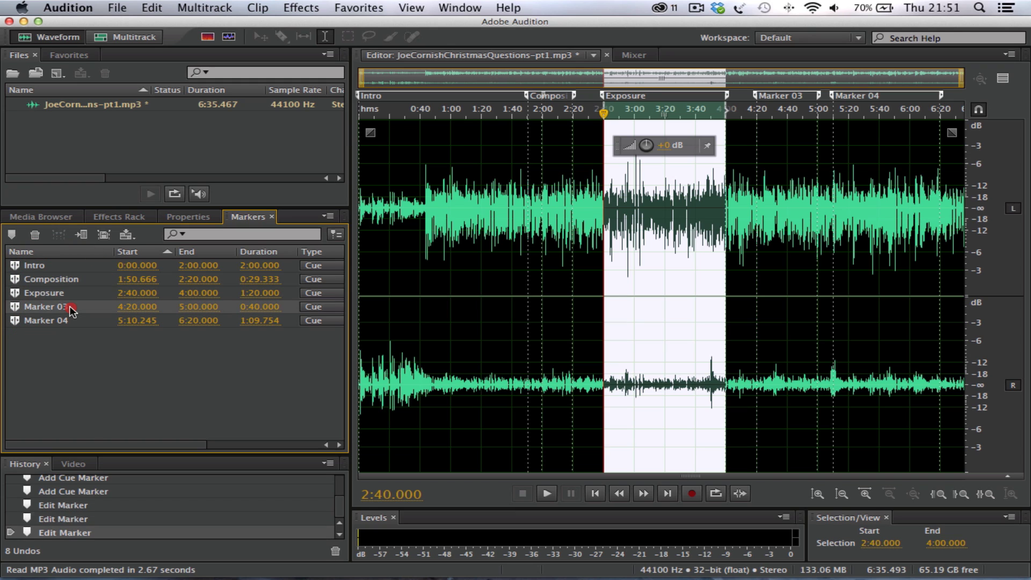
left_click(66, 310)
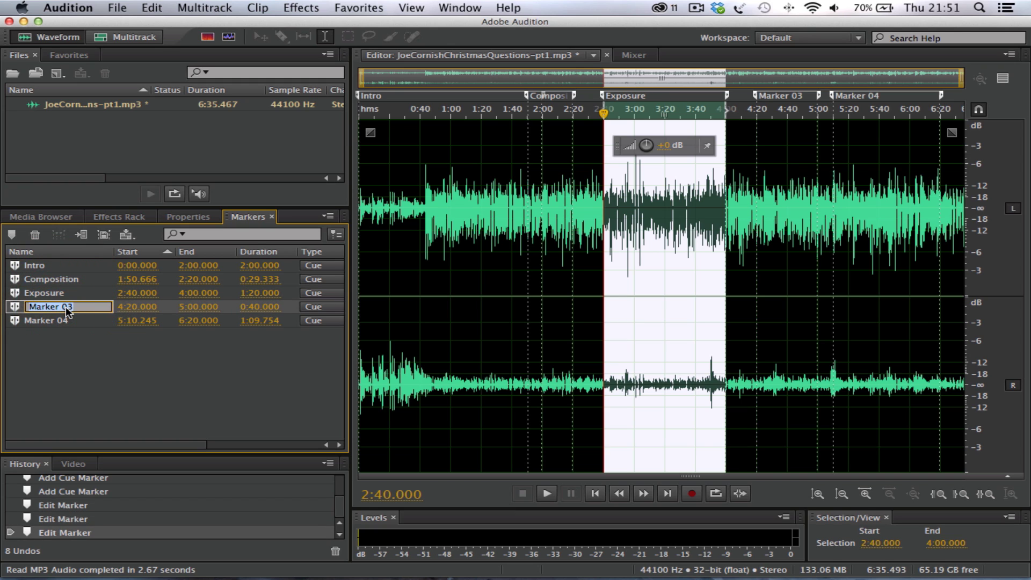
type("Histogram")
left_click(36, 322)
left_click(55, 322)
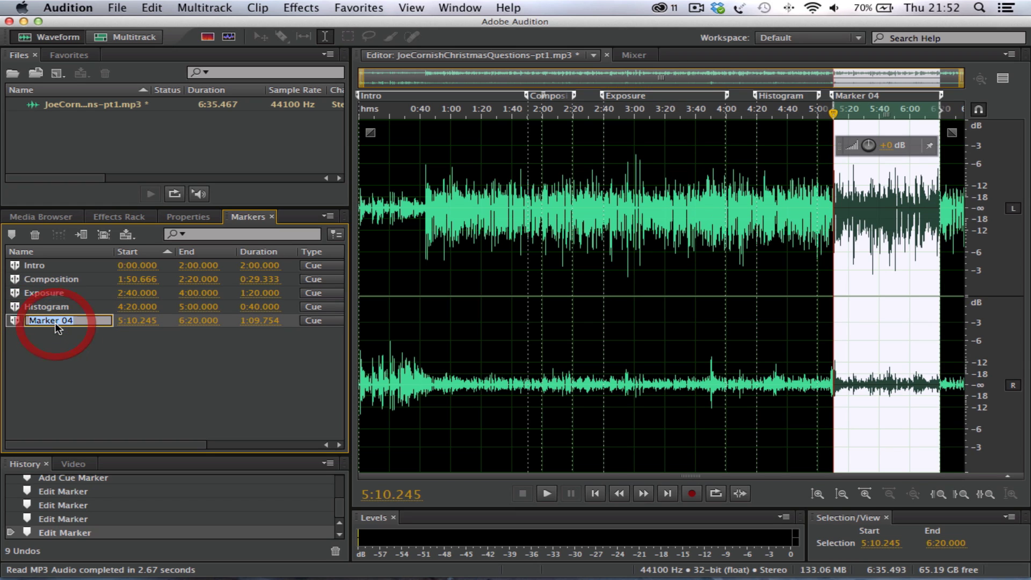
key("BackSpace")
type("Visaion")
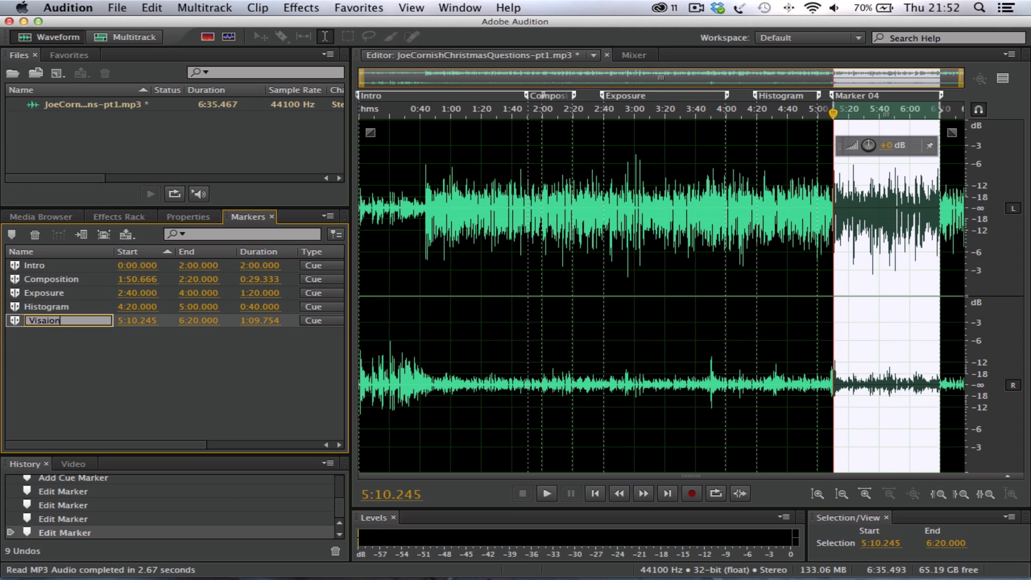
key("BackSpace")
key("BackSpace")
key("BackSpace")
key("BackSpace")
type("ion")
left_click(75, 355)
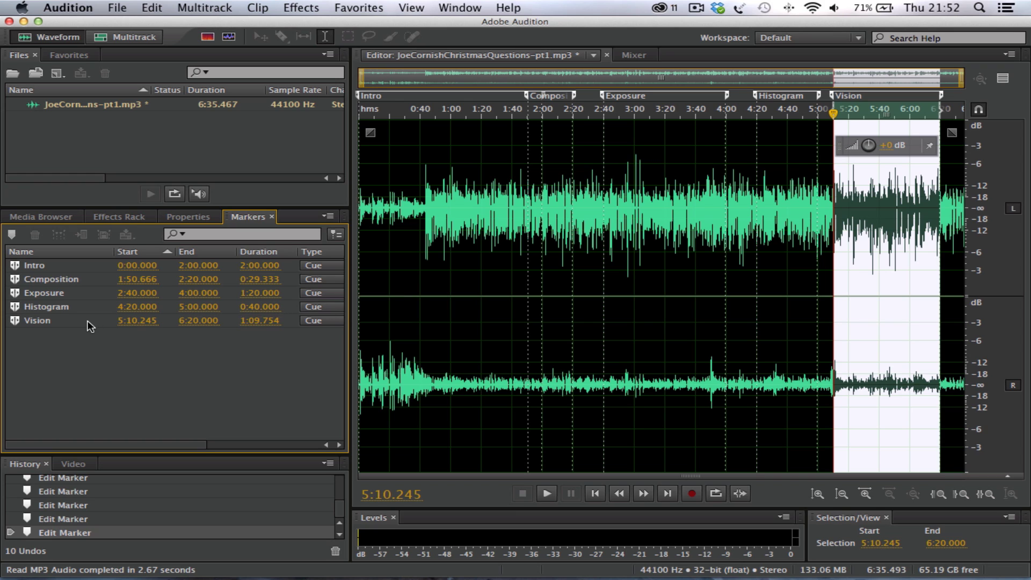
Select Intro and shift-select Vision so all five markers are highlighted
left_click(76, 269)
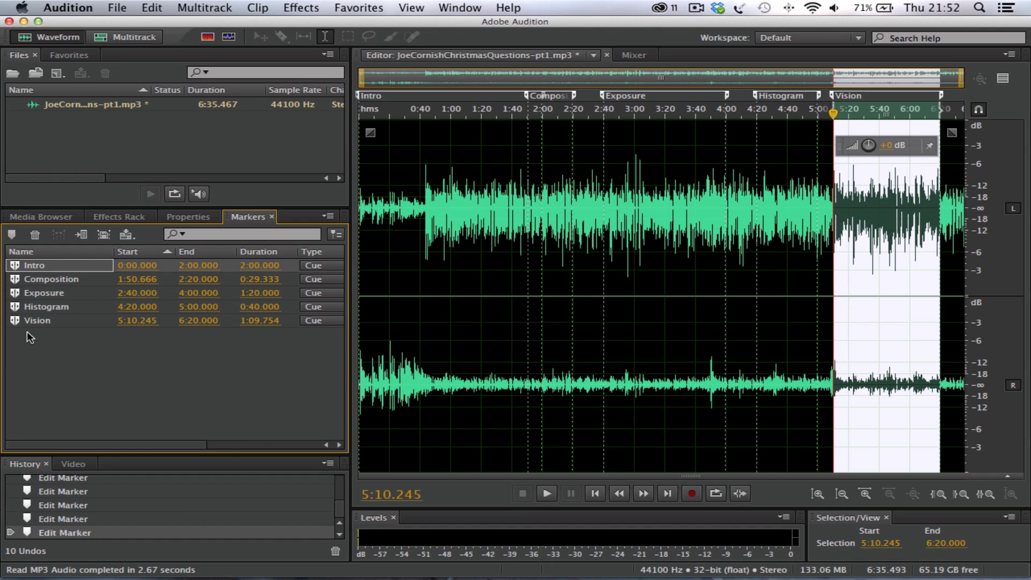
left_click(57, 322, "shift")
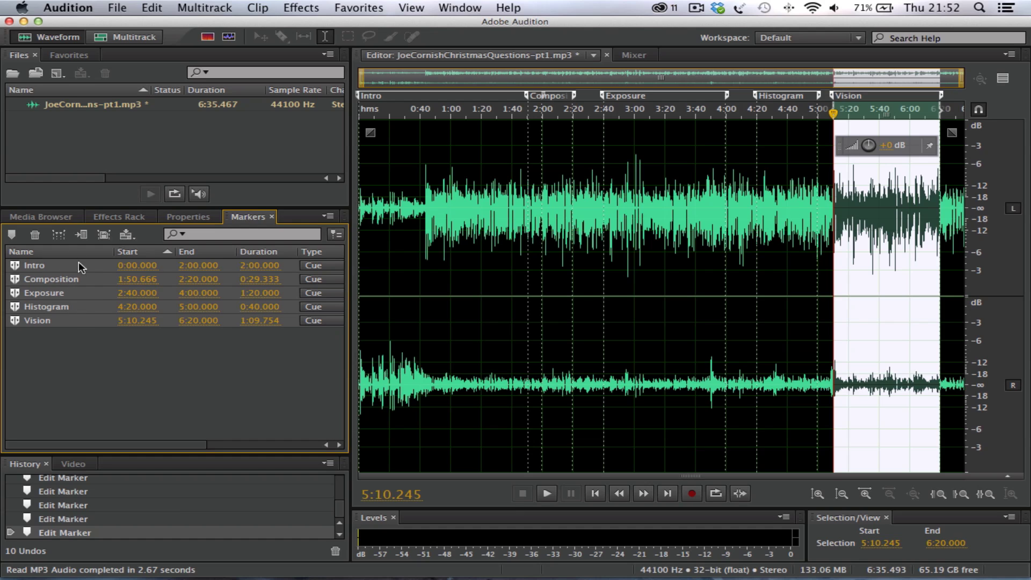
Open Export Range Markers and keep MP3 Audio format, marker-name filenames and Downloads location
left_click(105, 238)
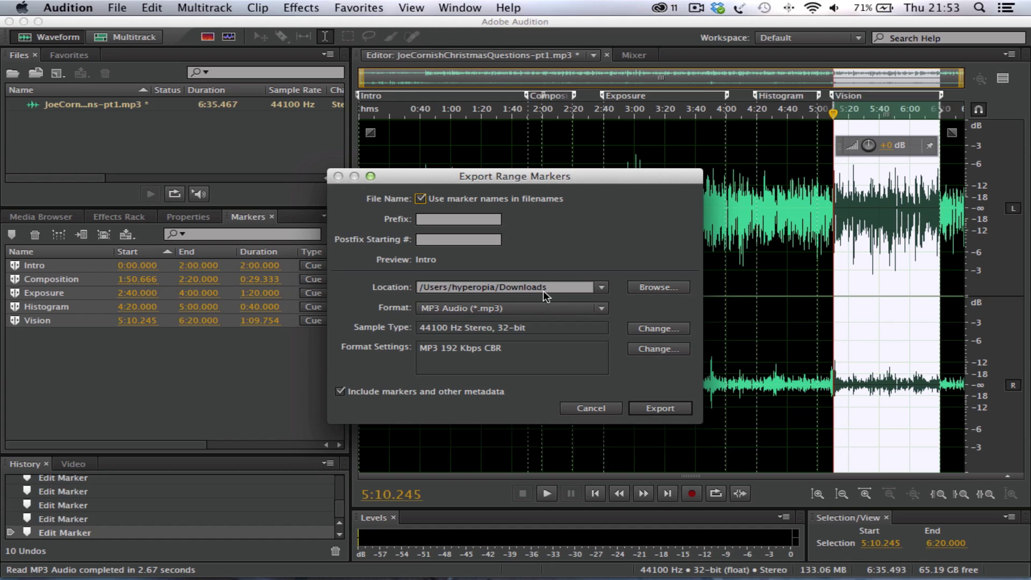
left_click(601, 308)
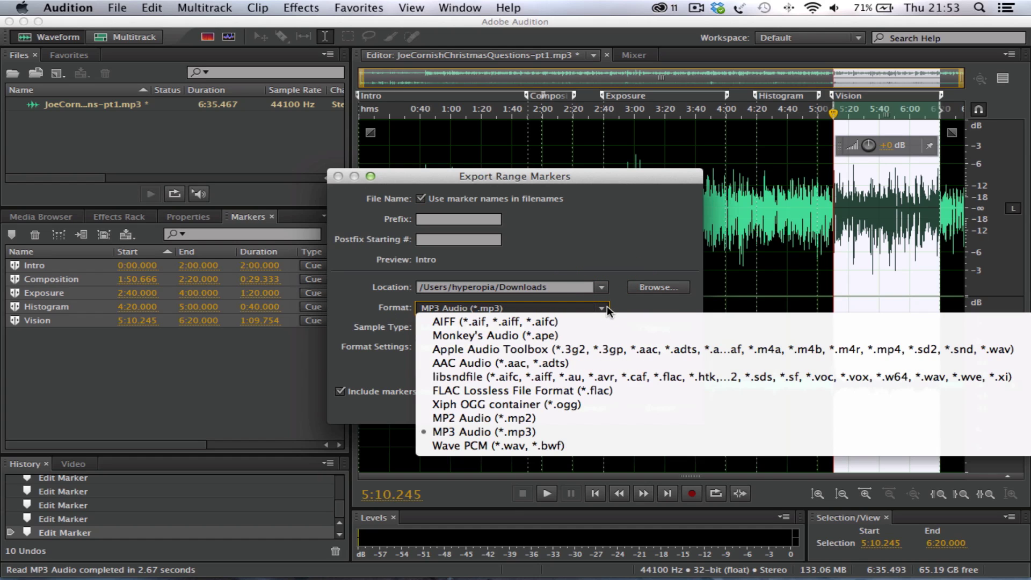
left_click(607, 305)
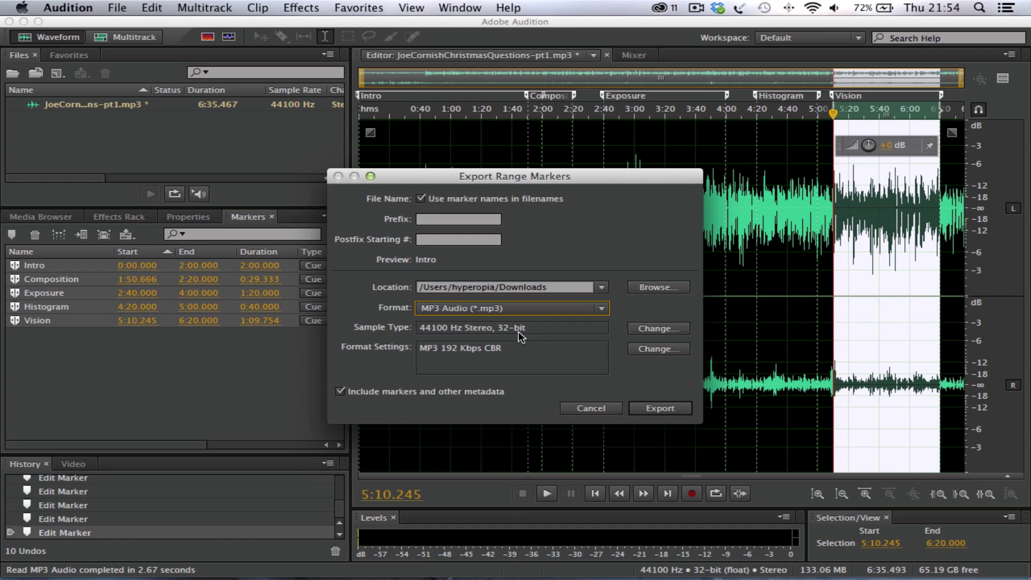
Export the five marker ranges as separate MP3 files
left_click(654, 409)
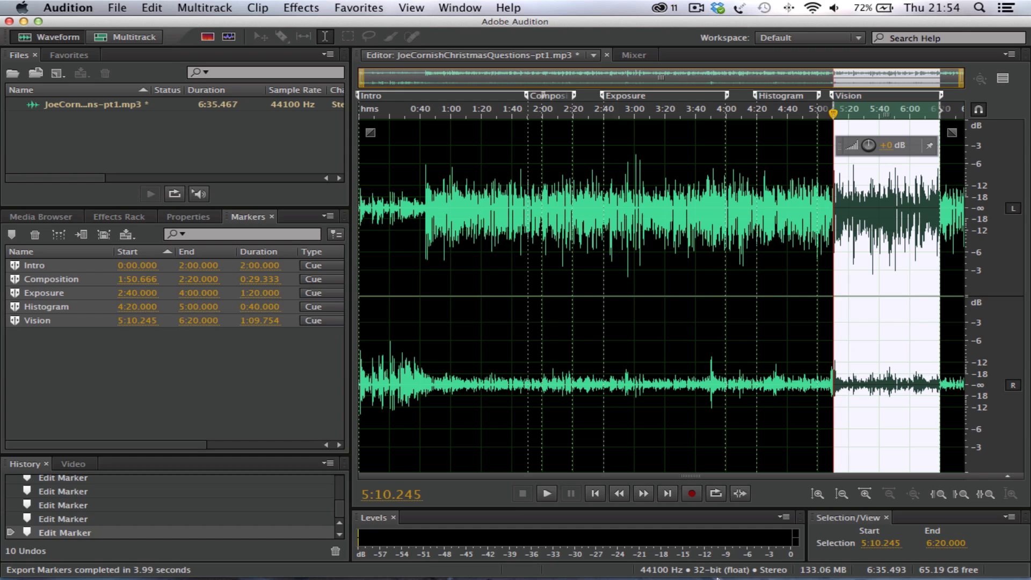
mouse_move(717, 578)
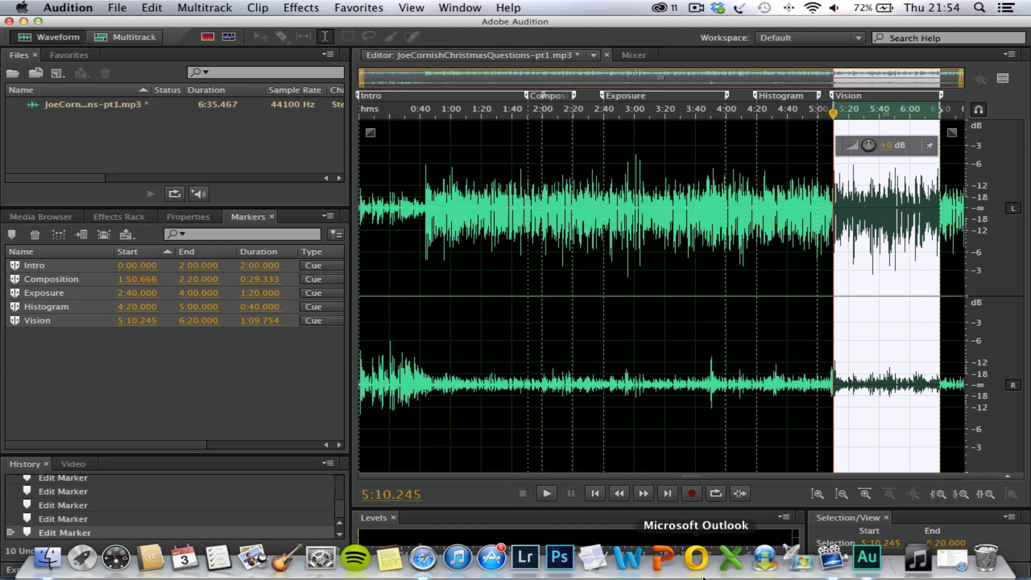
Hide Audition and open the Downloads folder in Finder
left_click(22, 22)
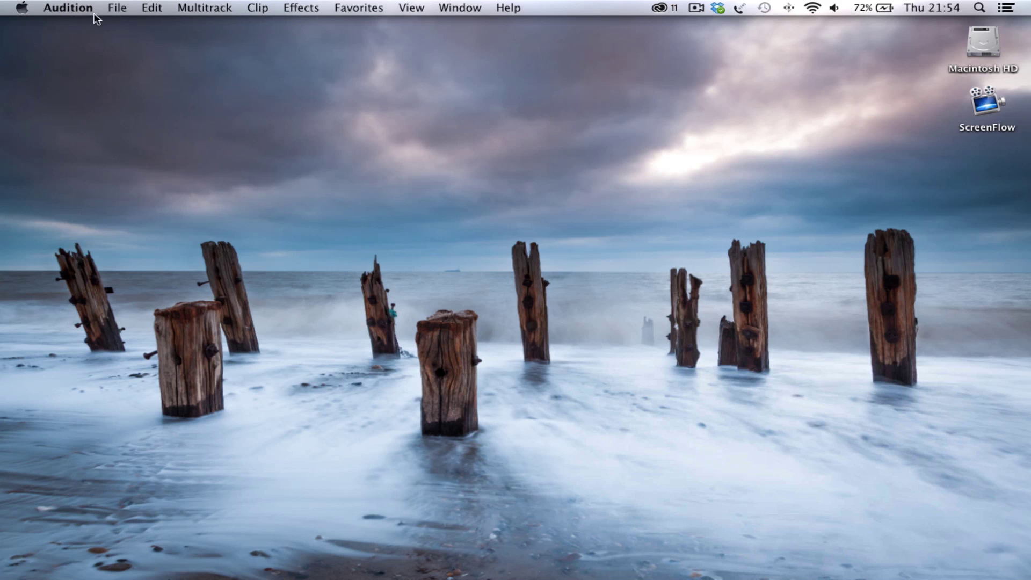
left_click(587, 8)
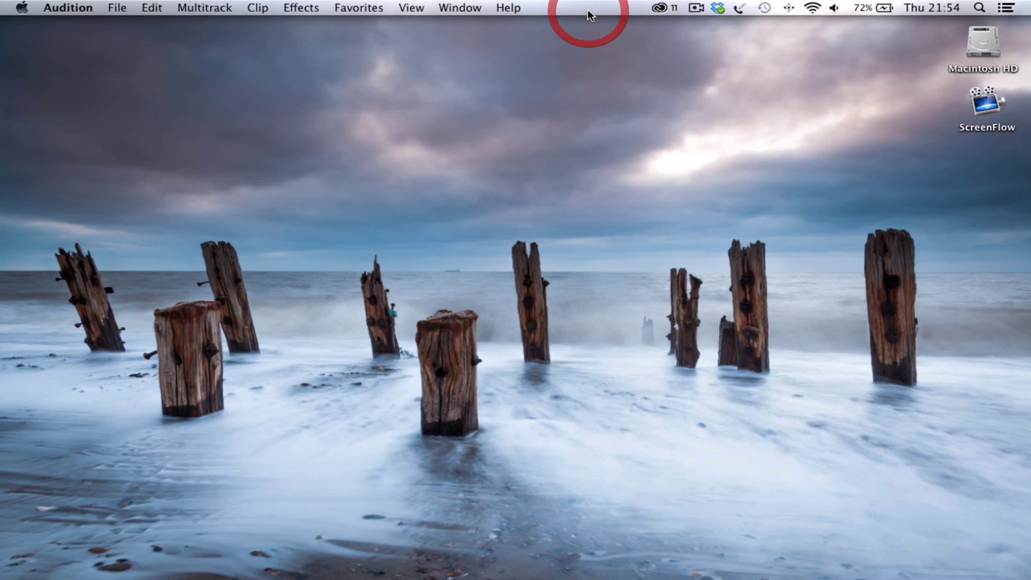
left_click(446, 67)
left_click(211, 8)
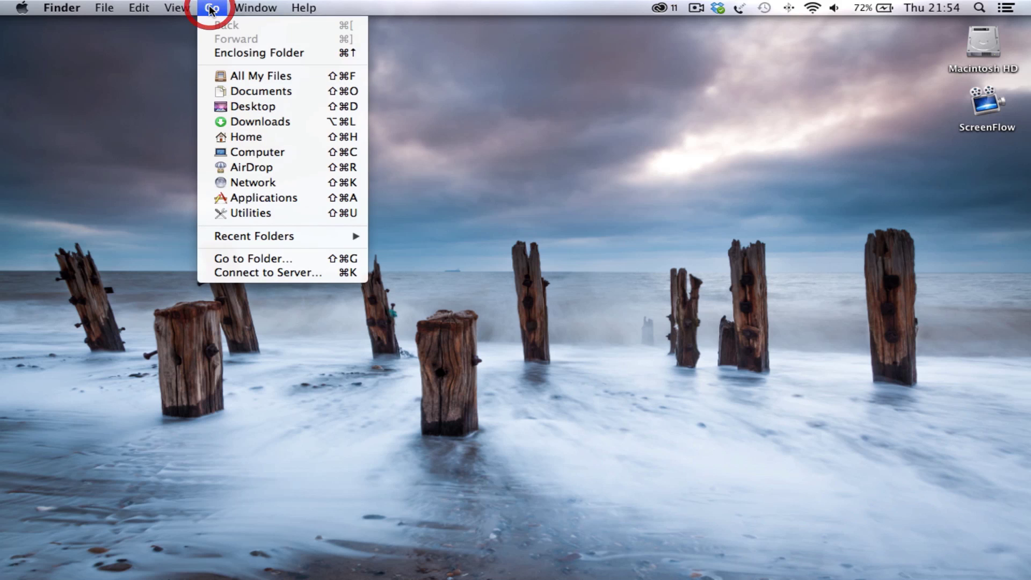
left_click(286, 124)
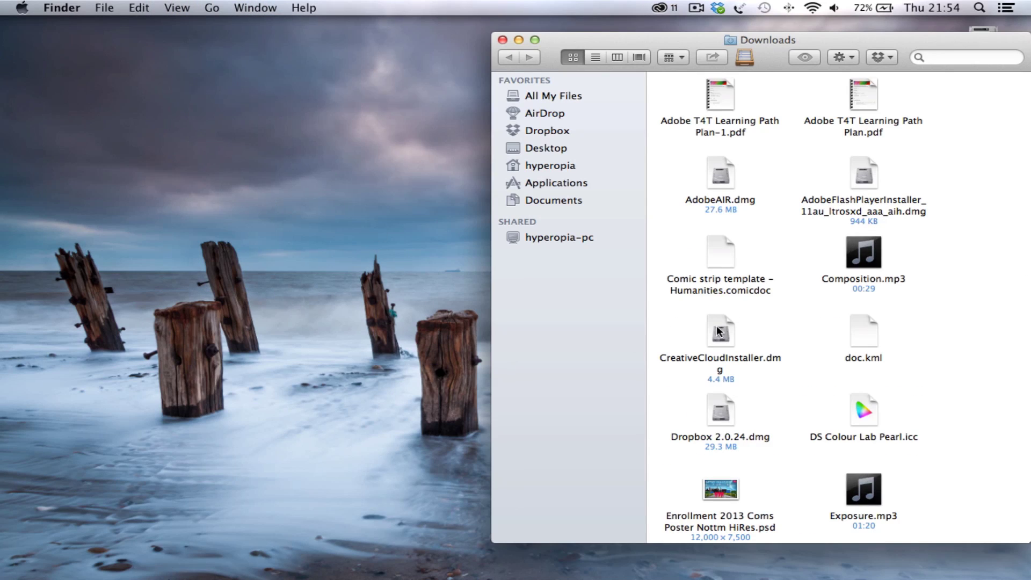
Scroll through Downloads to locate the Intro, Composition, Exposure, Histogram and Vision MP3s
scroll(926, 353, "down", 10)
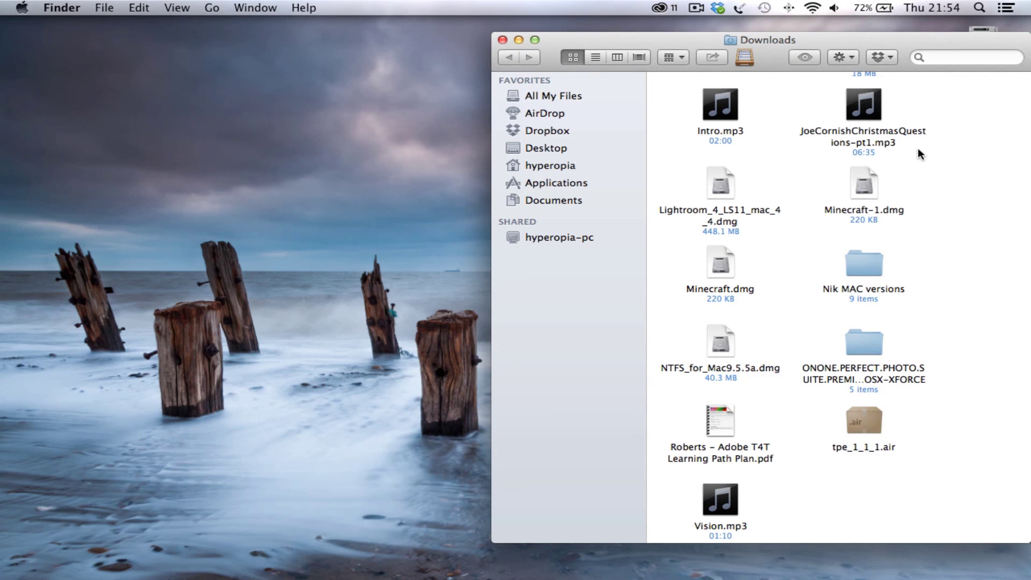
scroll(916, 148, "up", 5)
scroll(918, 151, "up", 5)
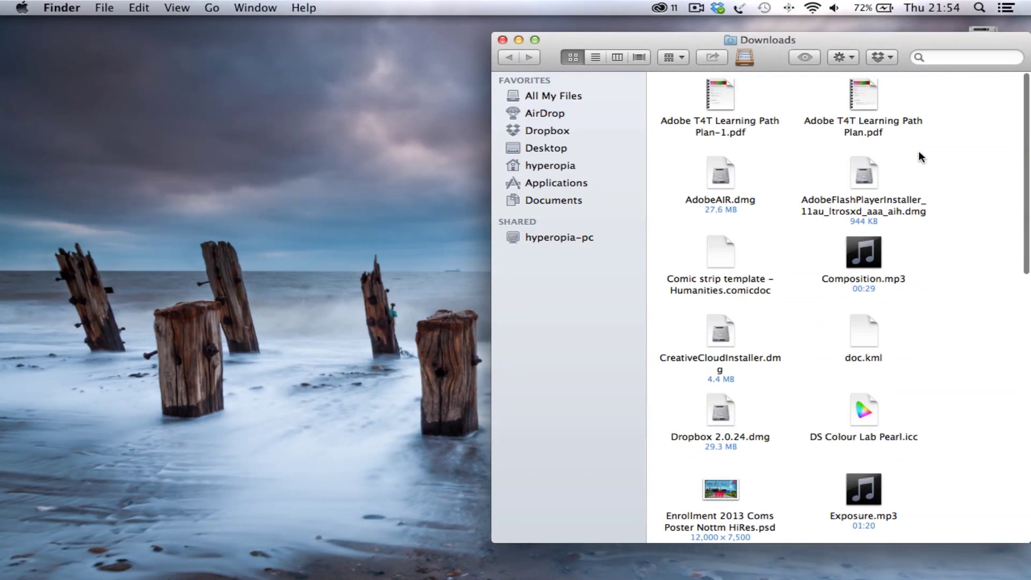
scroll(929, 271, "down", 3)
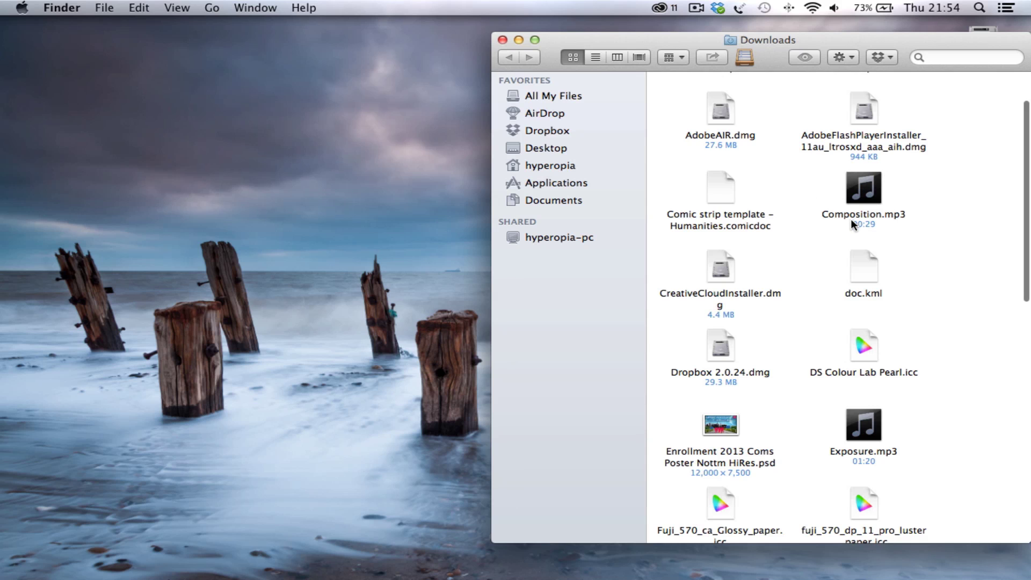
scroll(983, 412, "down", 3)
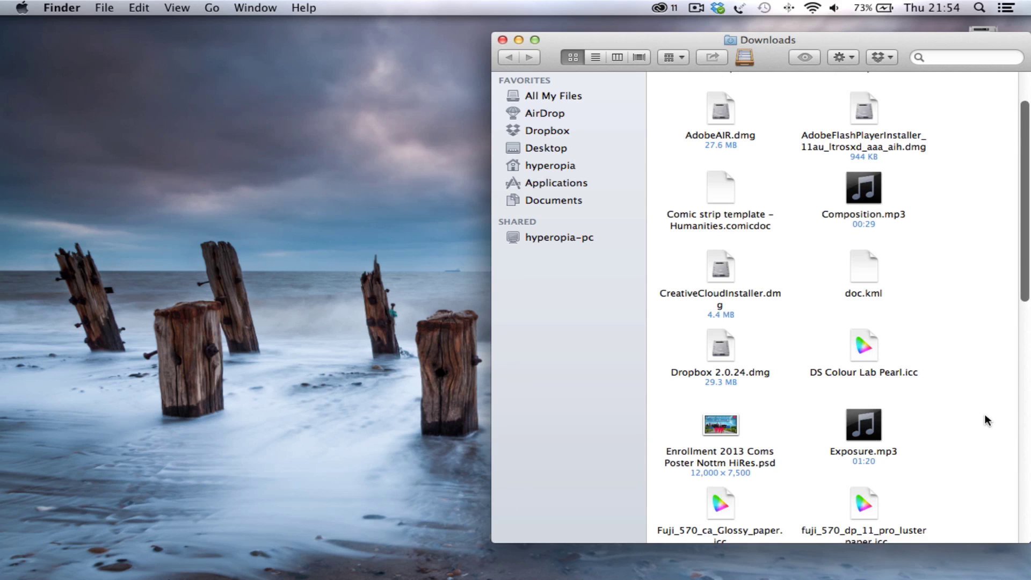
scroll(982, 413, "down", 5)
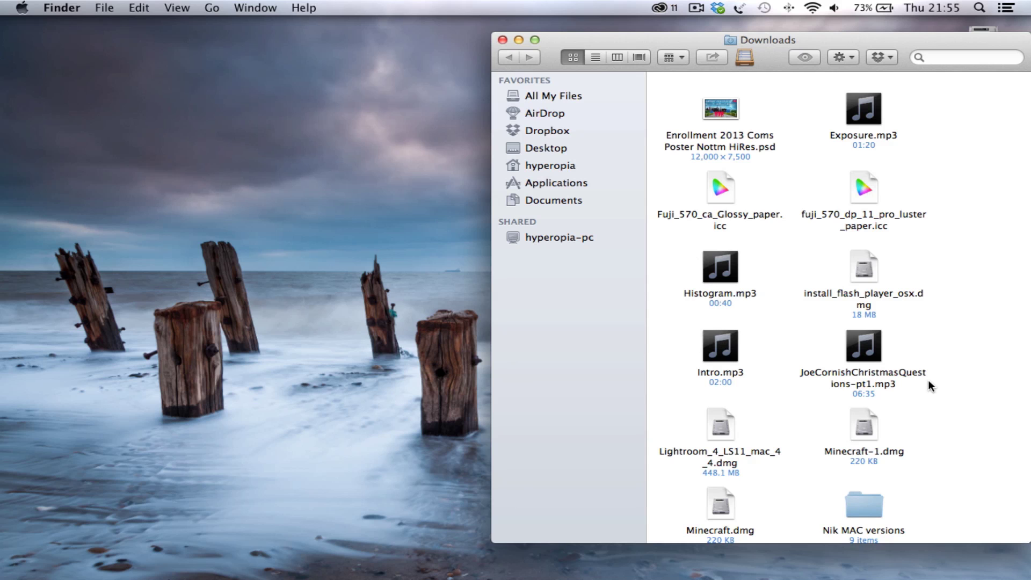
scroll(929, 383, "down", 5)
scroll(928, 378, "down", 1)
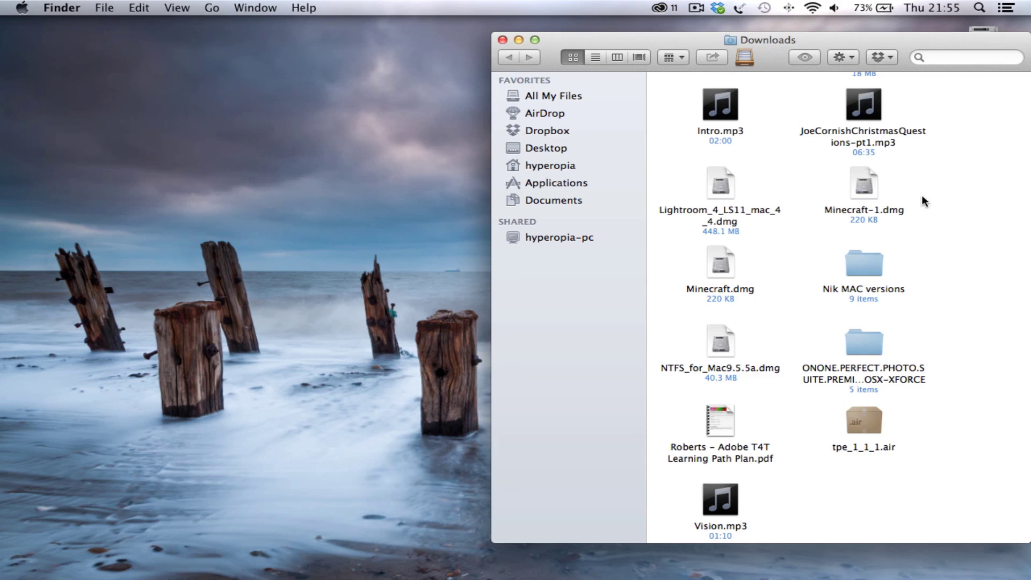
scroll(931, 255, "up", 10)
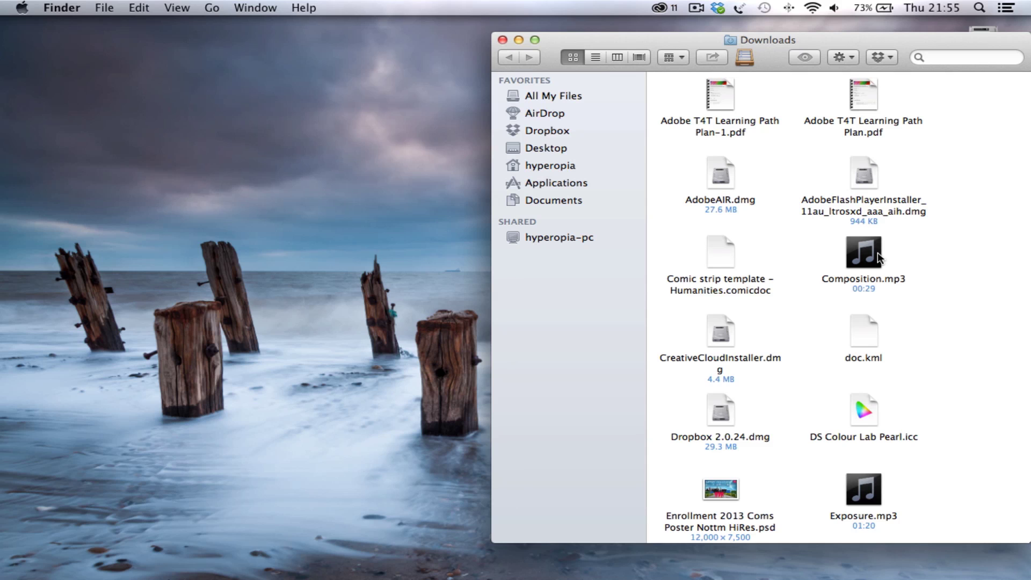
Play Composition.mp3 in iTunes and bring the system volume back up to maximum
double_click(858, 262)
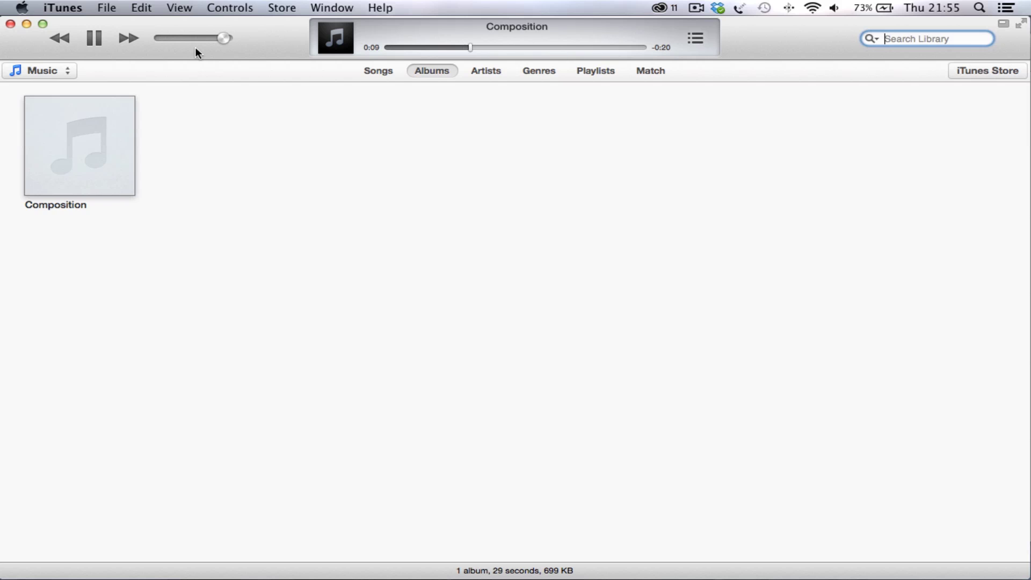
key("XF86AudioLowerVolume")
key("XF86AudioLowerVolume")
key("XF86AudioLowerVolume")
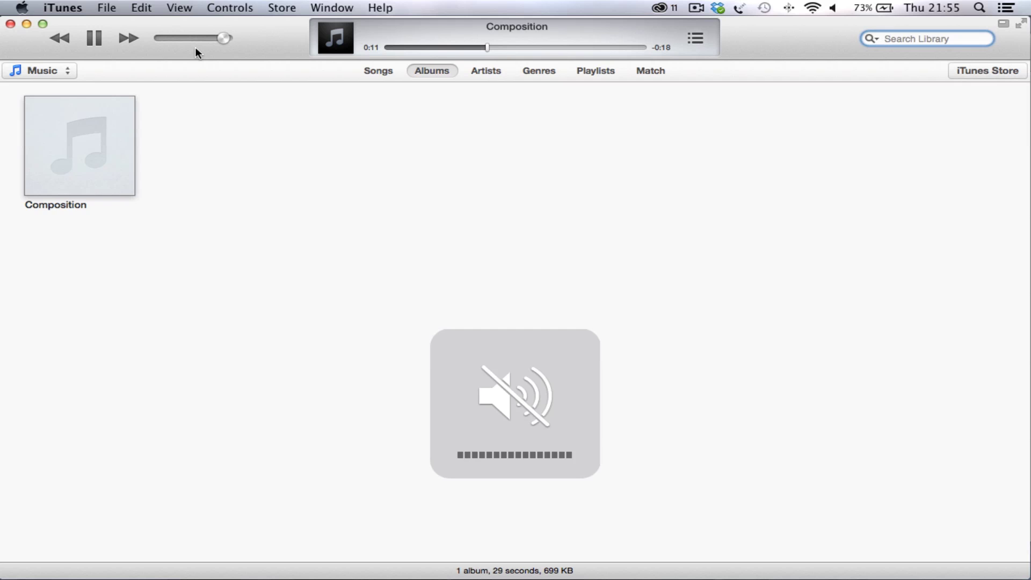
key("XF86AudioRaiseVolume")
key("XF86AudioRaiseVolume")
key("XF86AudioRaiseVolume")
key("XF86AudioRaiseVolume")
key("XF86AudioRaiseVolume")
key("XF86AudioRaiseVolume")
key("XF86AudioRaiseVolume")
key("XF86AudioRaiseVolume")
key("XF86AudioRaiseVolume")
key("XF86AudioRaiseVolume")
key("XF86AudioRaiseVolume")
key("XF86AudioRaiseVolume")
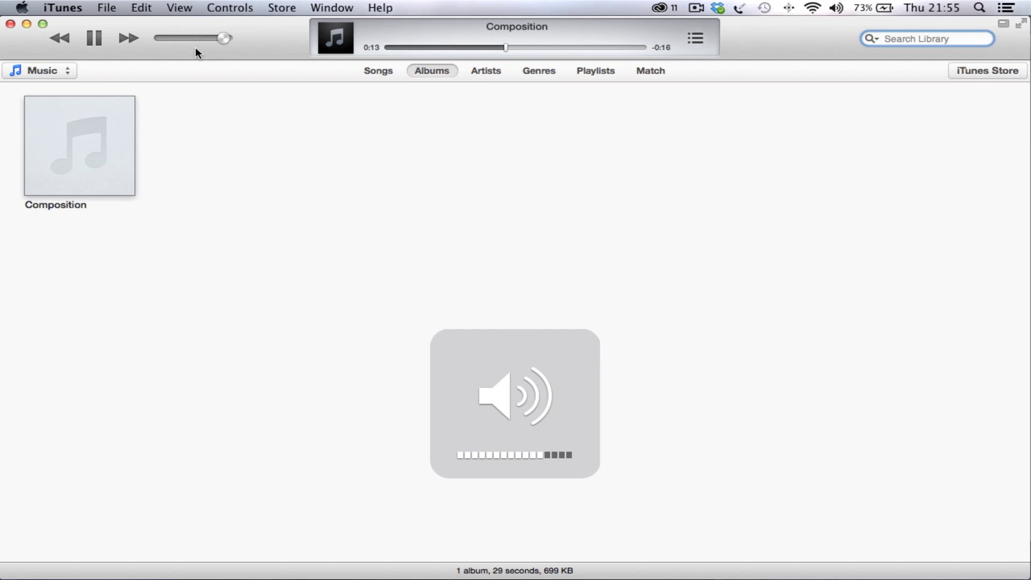
key("XF86AudioRaiseVolume")
key("XF86AudioRaiseVolume")
key("XF86AudioRaiseVolume")
key("XF86AudioRaiseVolume")
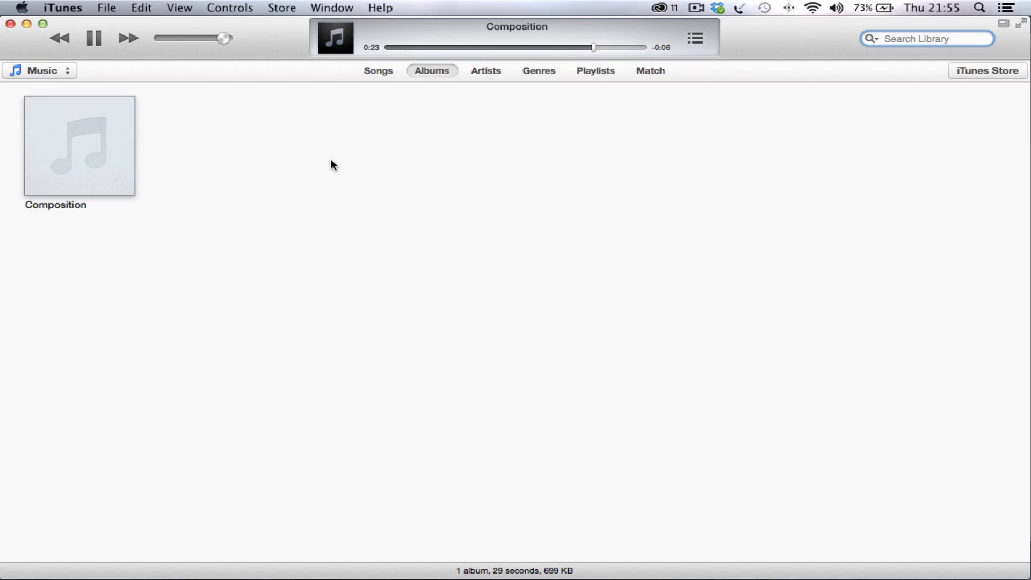
Pause the Composition clip and hide iTunes to return to Downloads
left_click(98, 41)
left_click(30, 23)
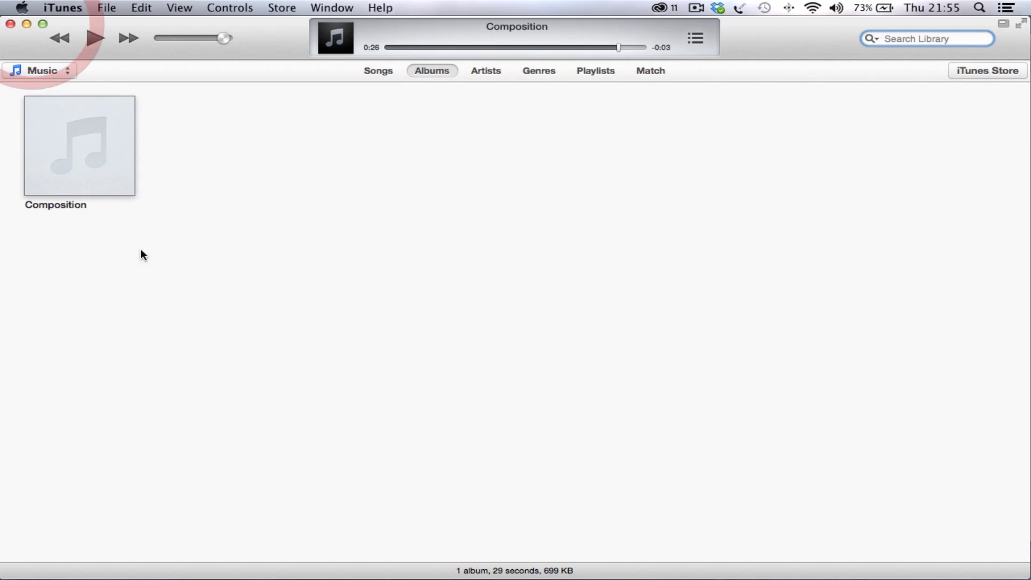
left_click(26, 24)
Send Exposure.mp3 and Histogram.mp3 from Downloads to iTunes
left_click(871, 488)
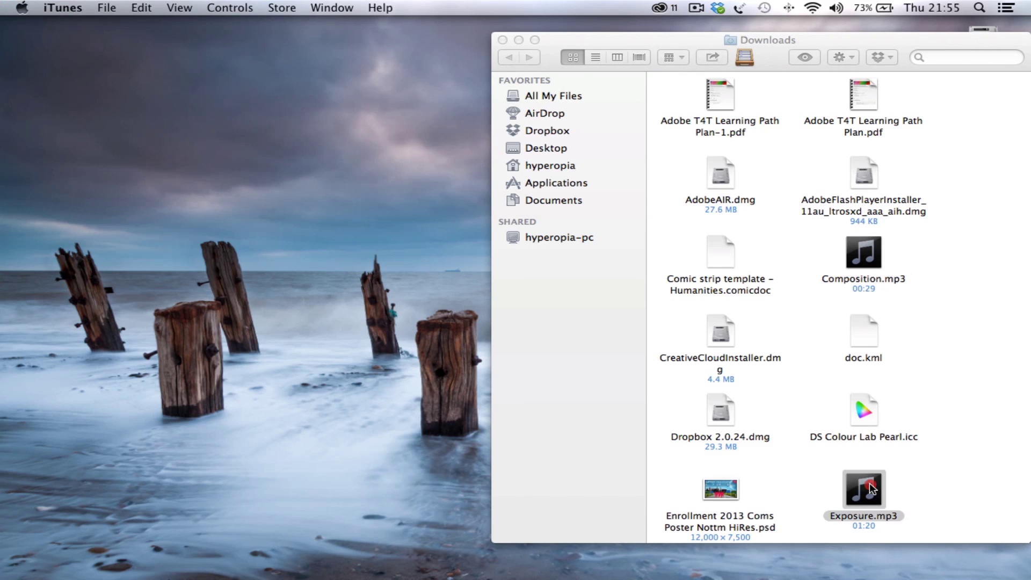
double_click(870, 489)
scroll(894, 451, "down", 8)
scroll(893, 454, "down", 1)
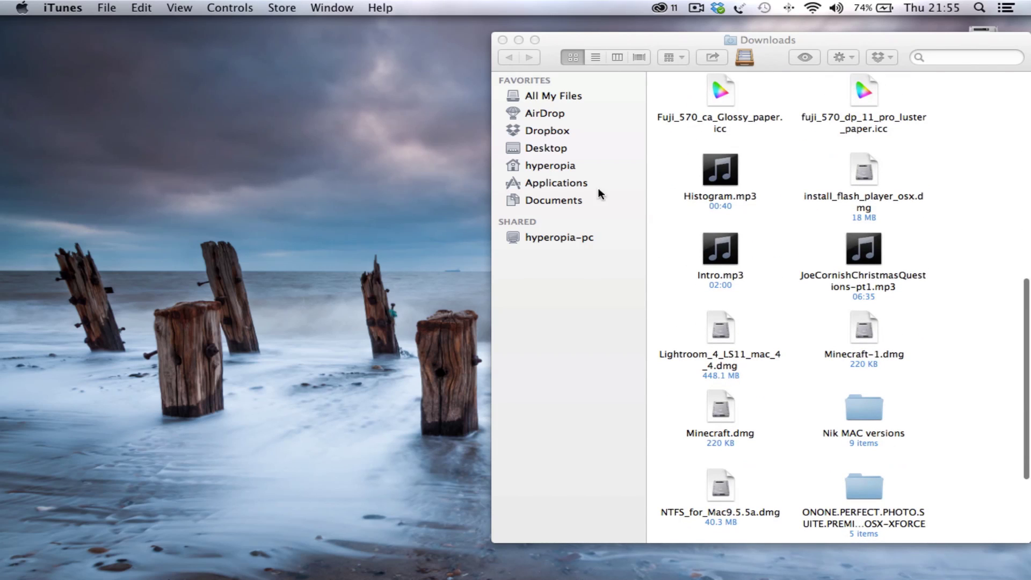
double_click(721, 174)
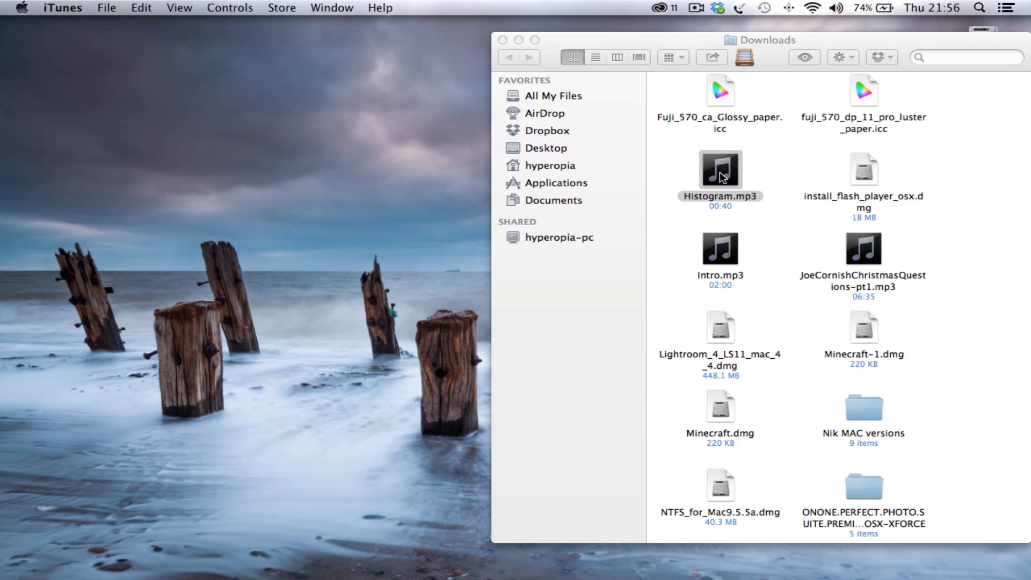
Close Downloads, then pause the Histogram clip in iTunes and close the library window
left_click(502, 40)
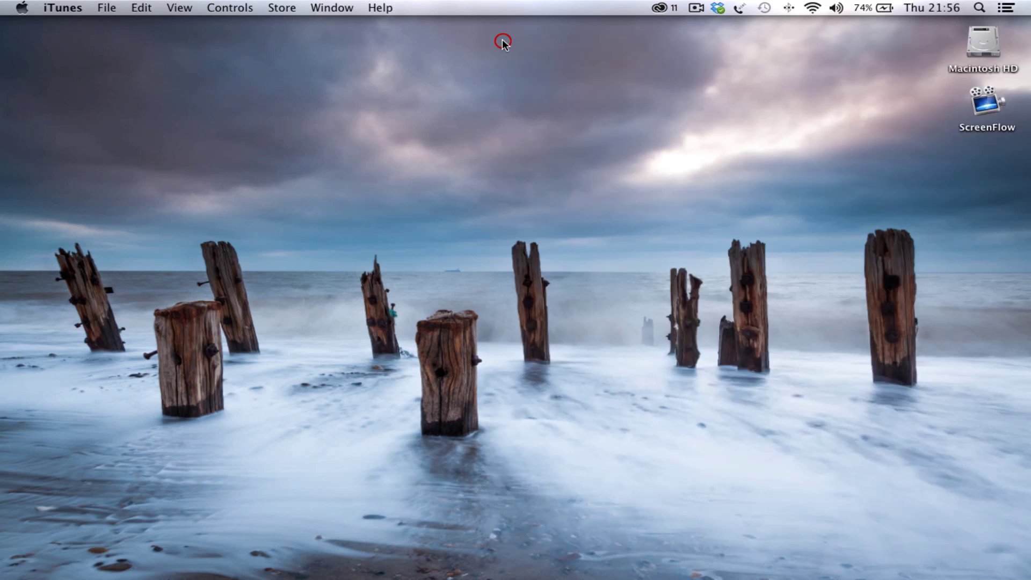
mouse_move(302, 577)
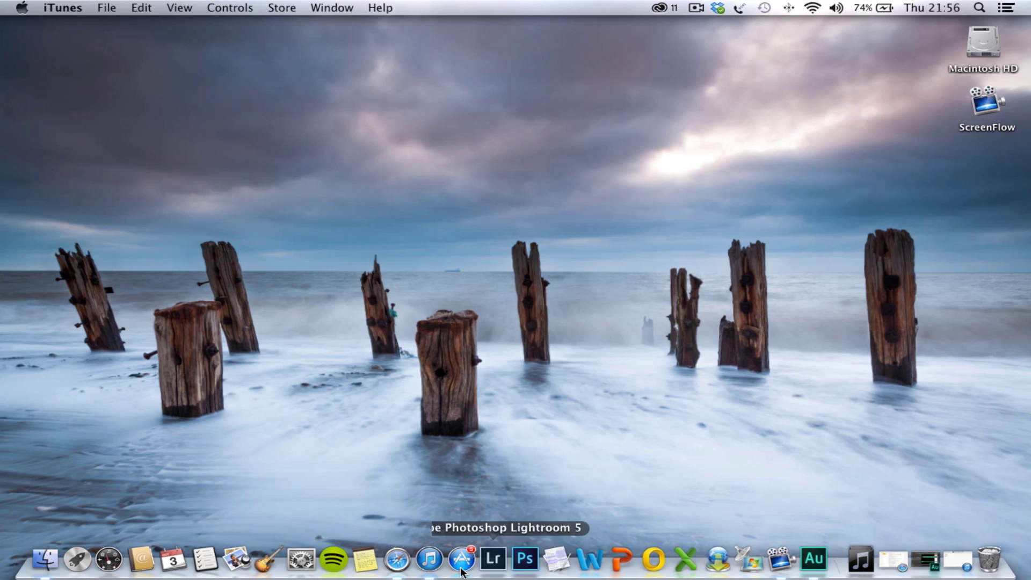
left_click(429, 559)
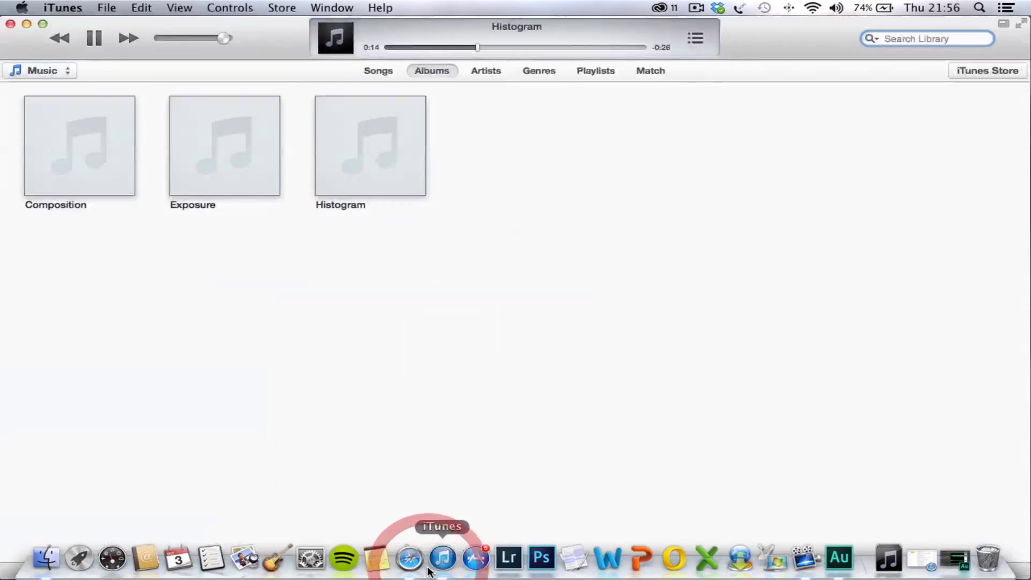
left_click(95, 38)
left_click(10, 24)
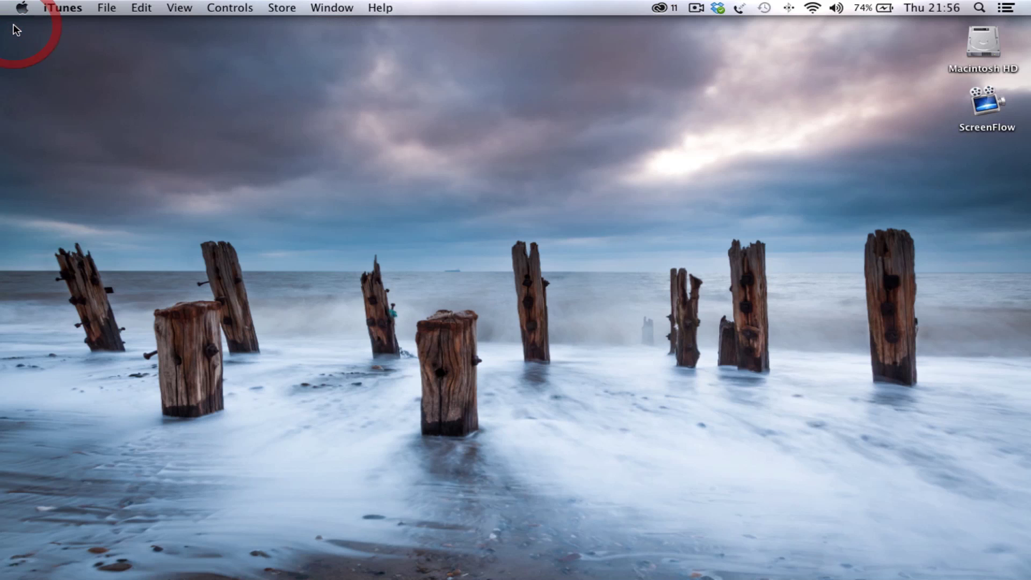